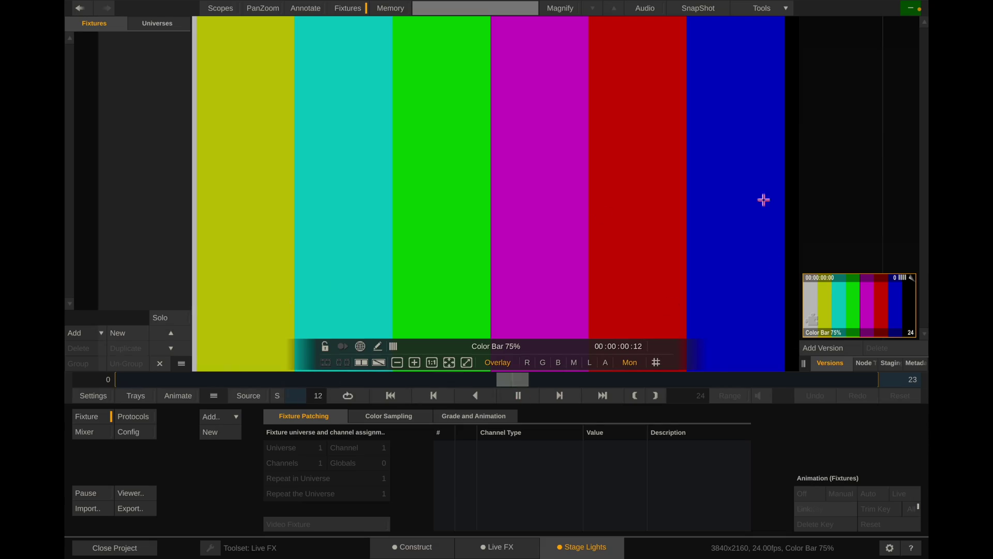
Bounce through the Construct page so Stage Lights reloads on Timeline 1 with the Color Bar 75% clip
scroll(537, 191, "down", 3)
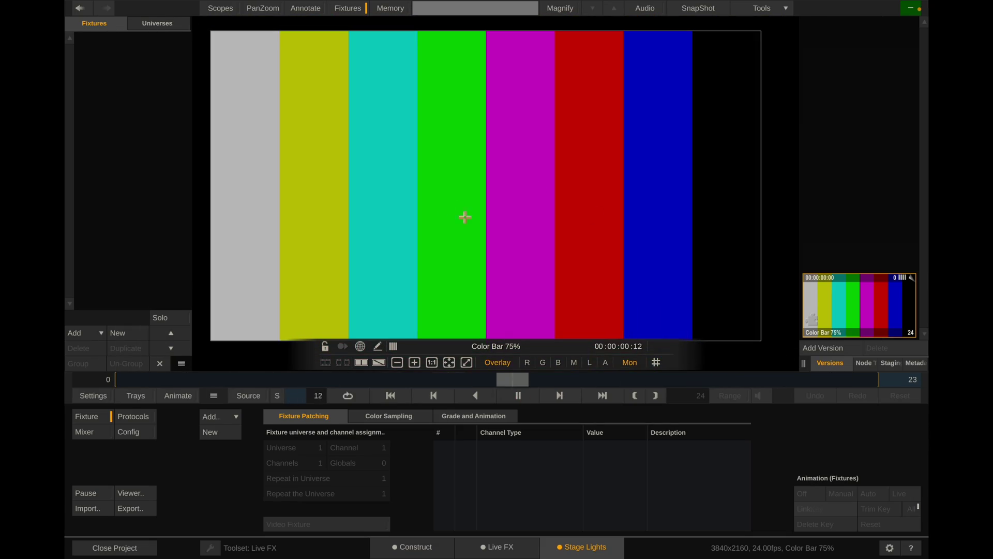
left_click(416, 546)
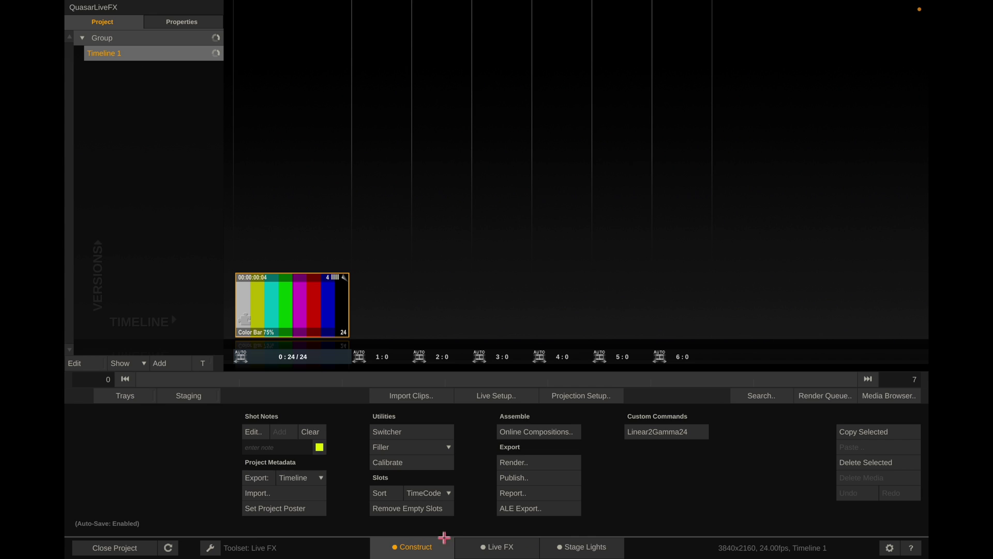
left_click(580, 549)
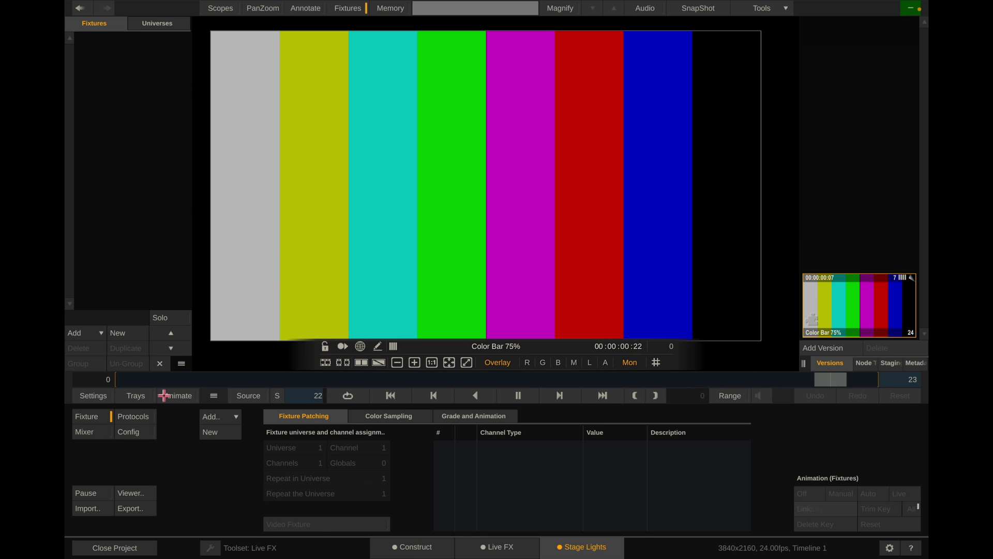
Turn on sACN multicast output through network adapter en0
left_click(148, 416)
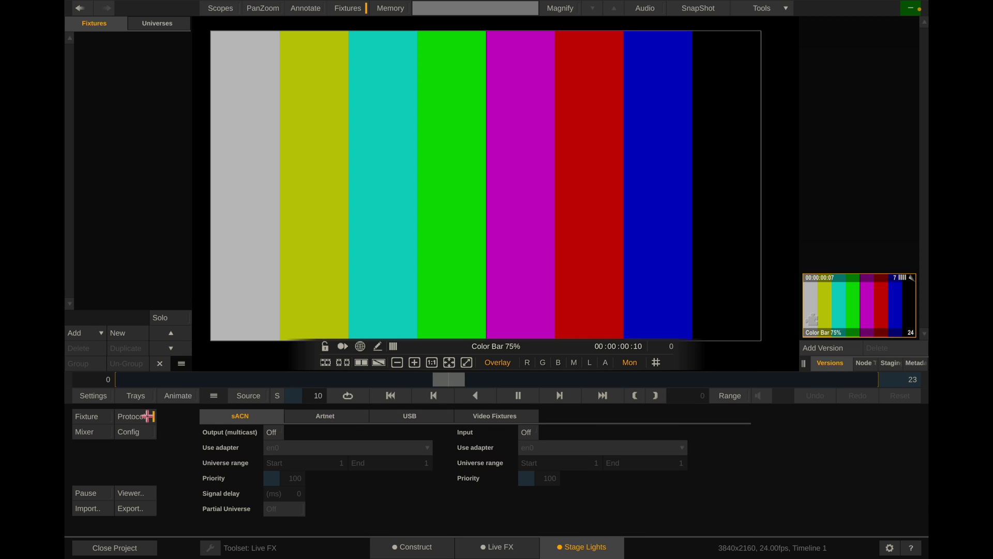
left_click(275, 432)
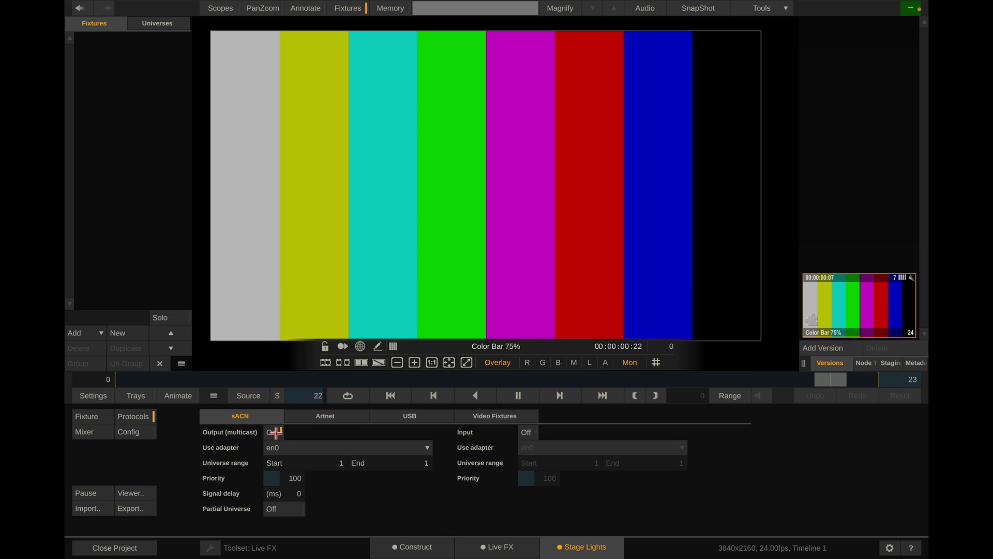
left_click(301, 447)
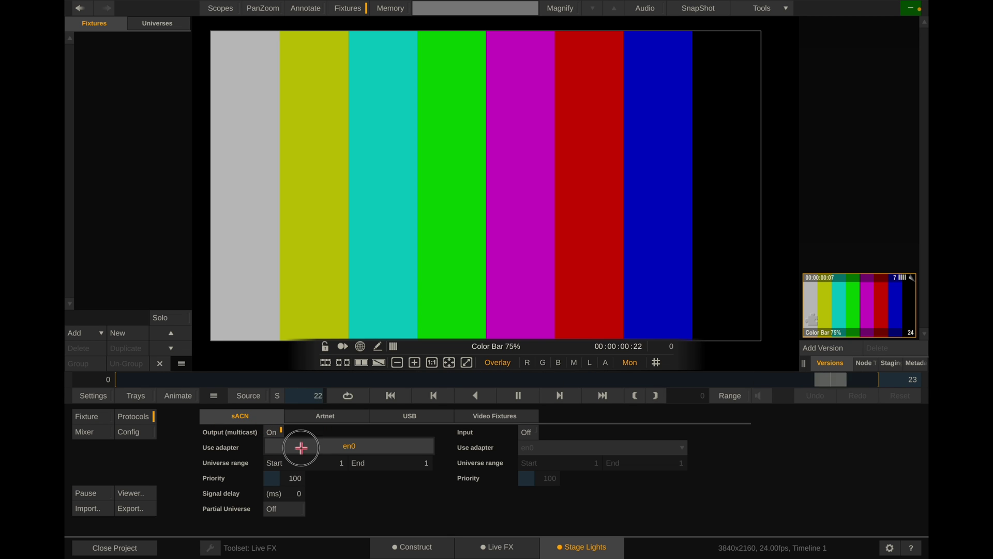
left_click(393, 446)
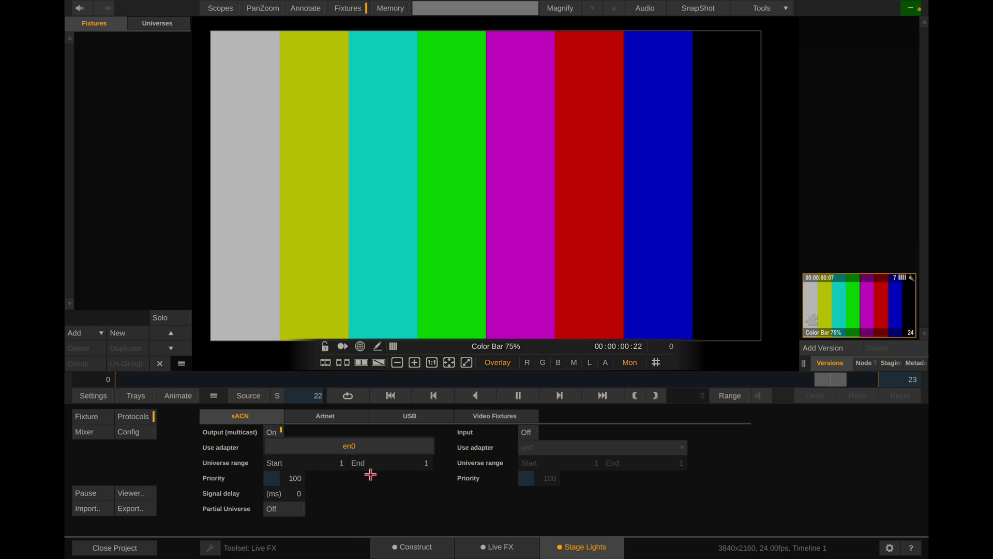
left_click(348, 452)
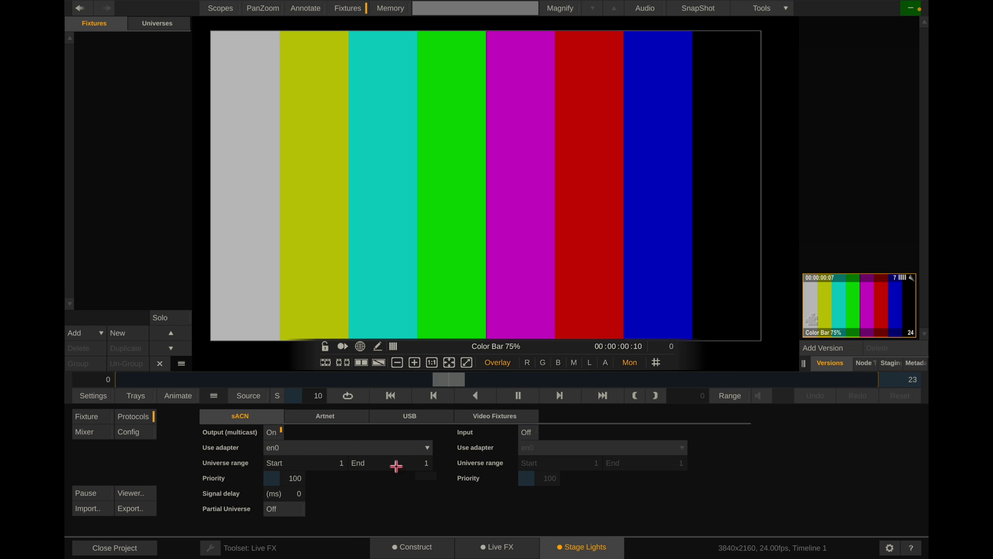
Set the sACN universe range to end at 200 and return to fixture patching
scroll(412, 463, "up", 17)
left_click(412, 463)
type("200")
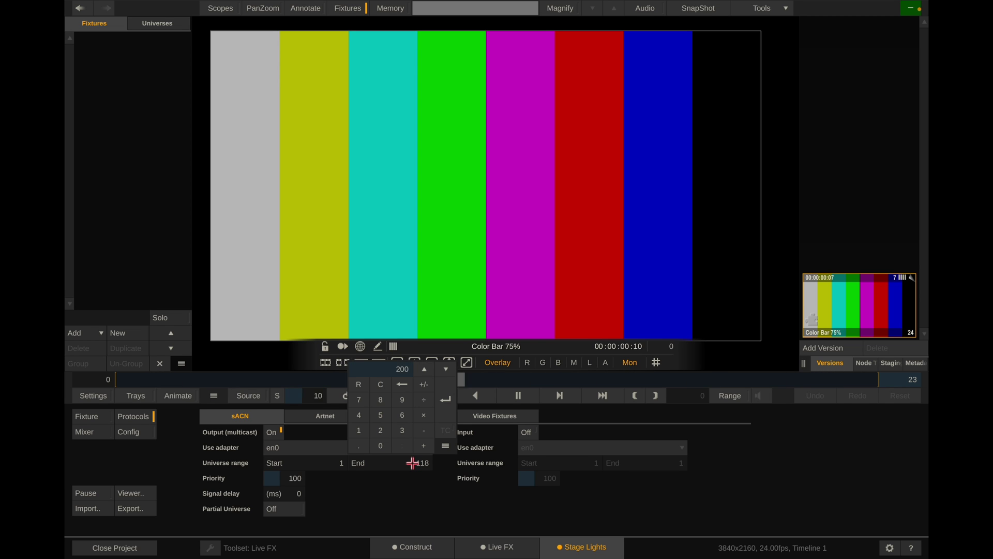
key("Return")
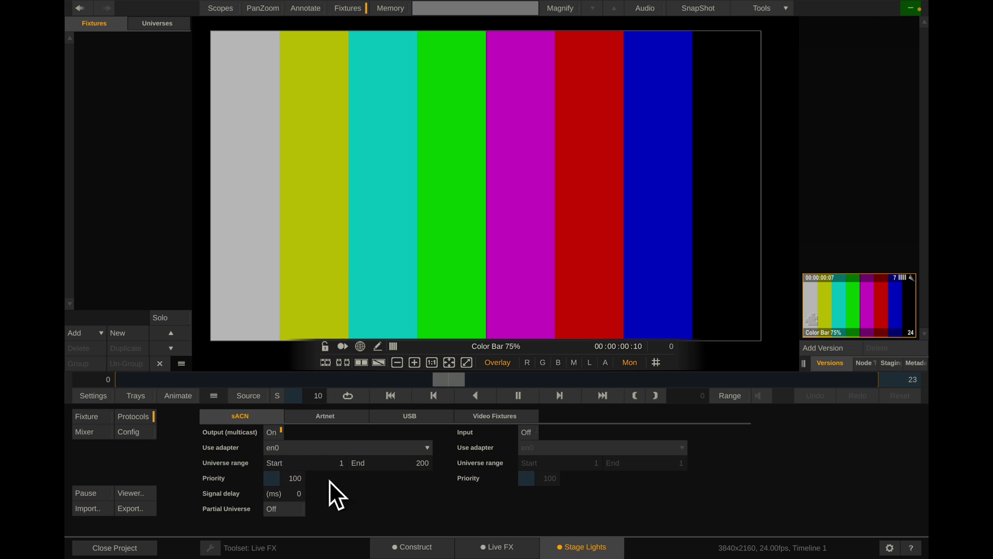
left_click(105, 418)
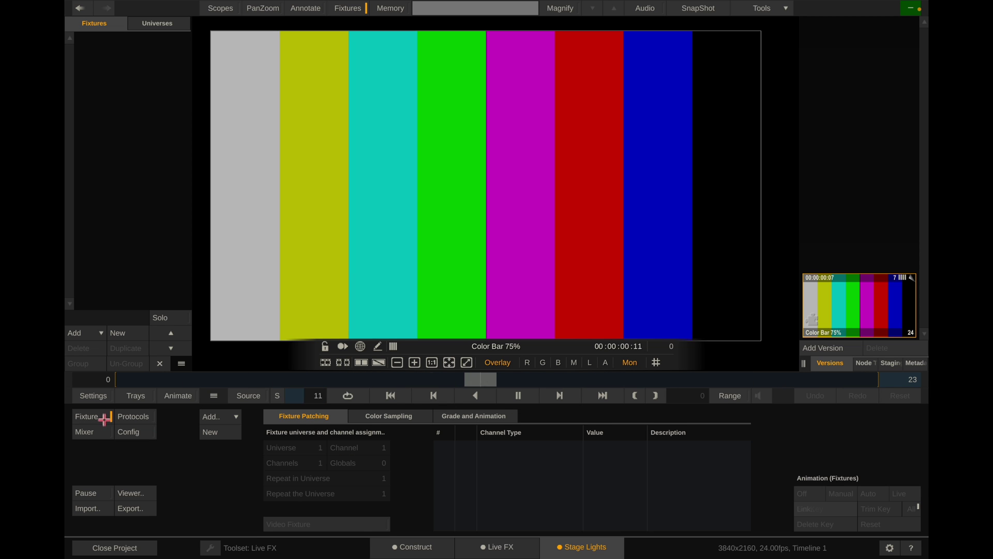
Add a new blank fixture and name it 848
left_click(225, 418)
left_click(217, 432)
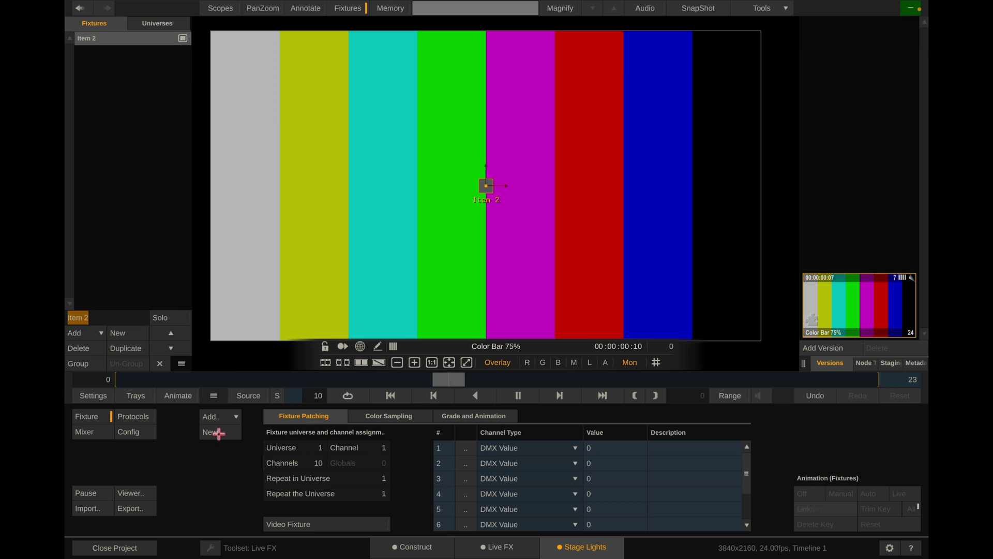
mouse_move(104, 110)
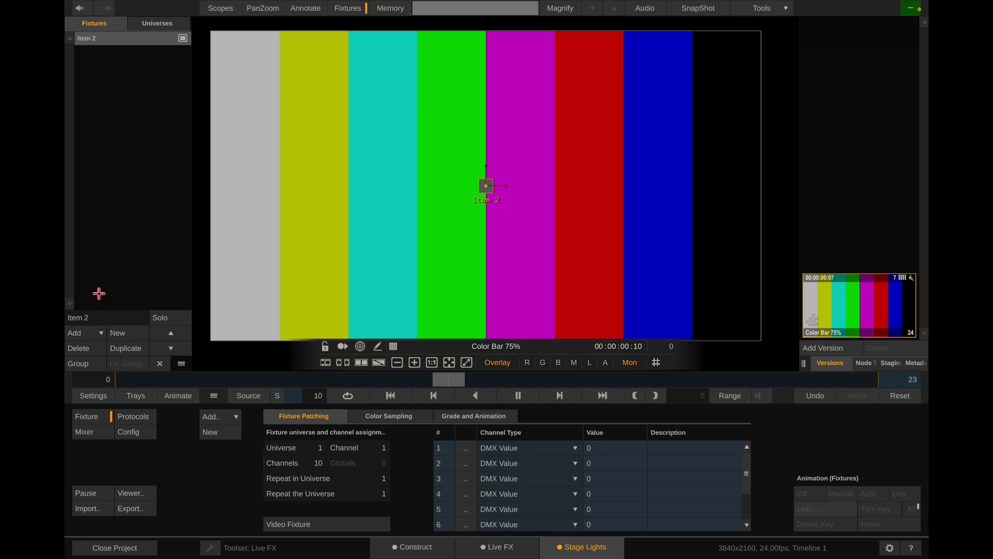
double_click(98, 318)
type("848")
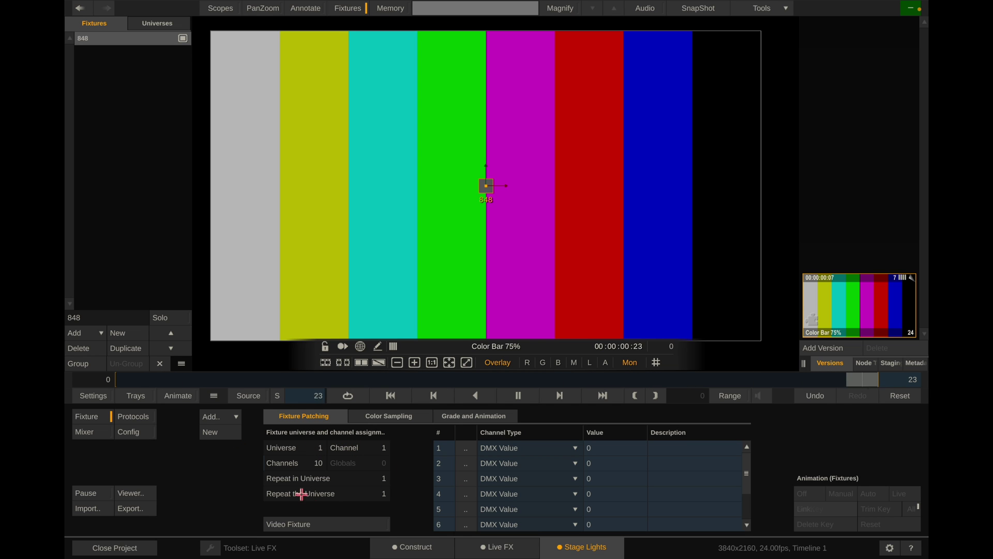
Give fixture 848 48 repeats per universe, 12 channels, 6 globals and 47 universe repeats
left_click(343, 479)
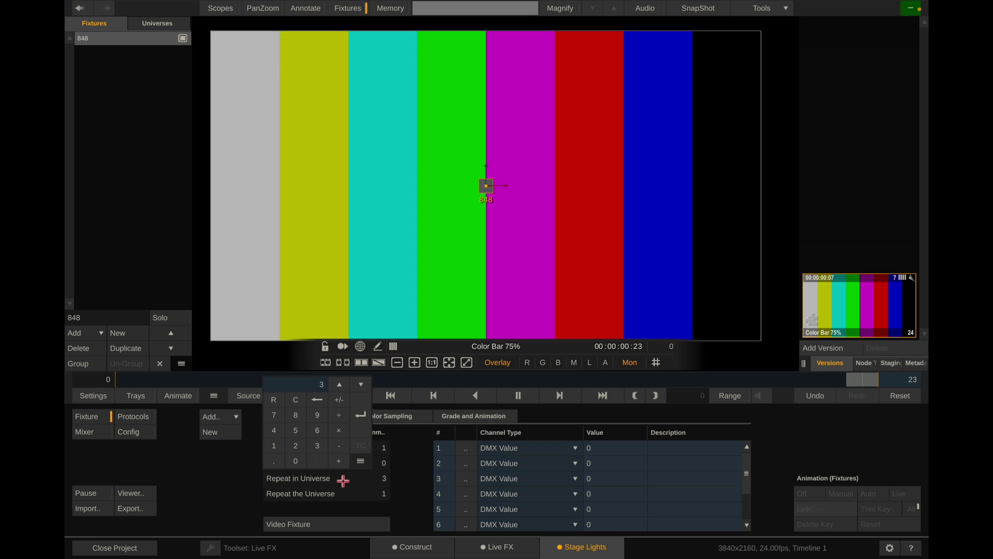
key("Return")
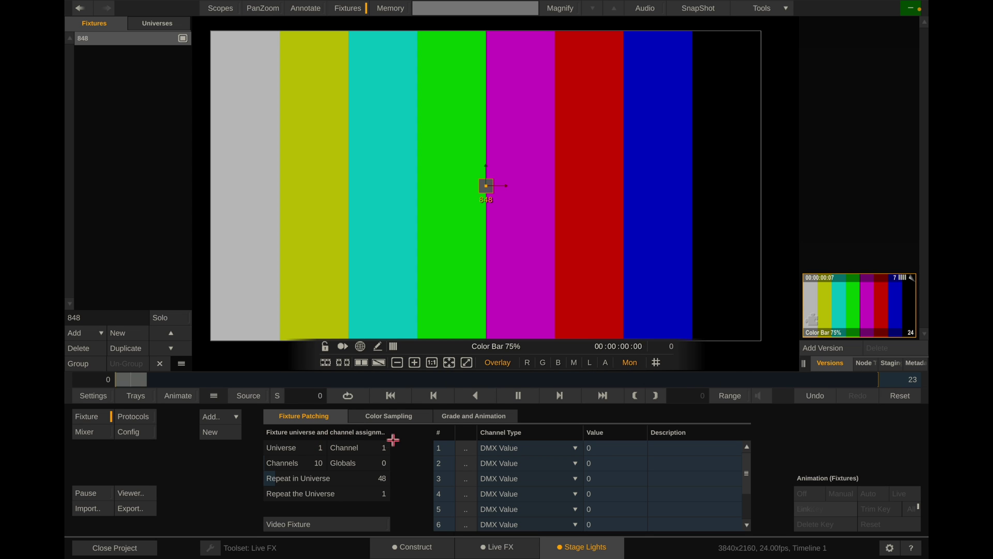
left_click(311, 462)
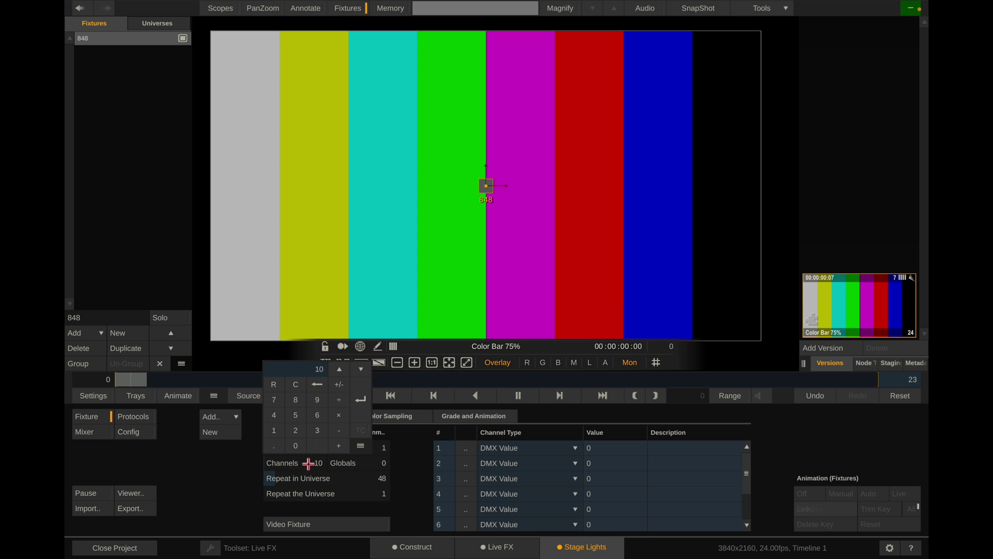
type("12")
key("Return")
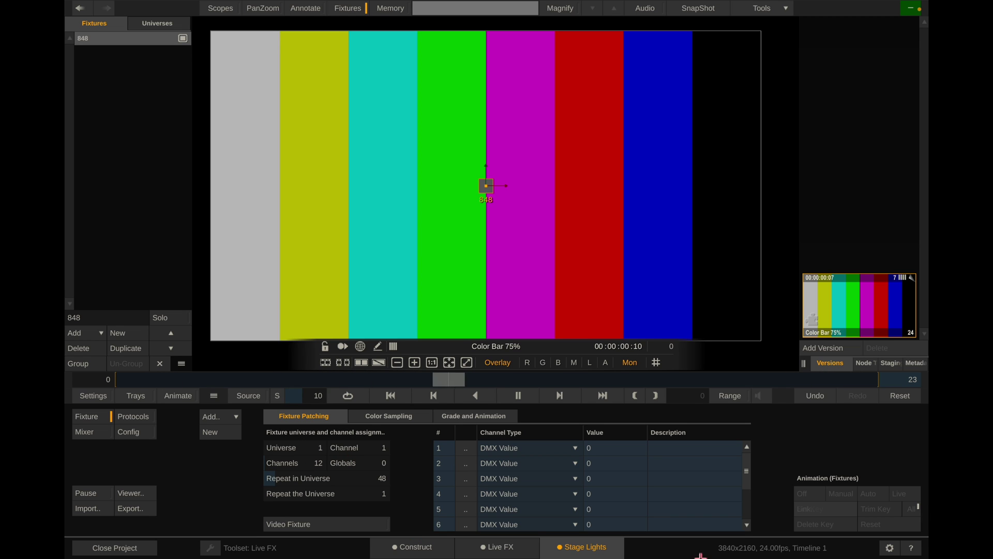
left_click(373, 462)
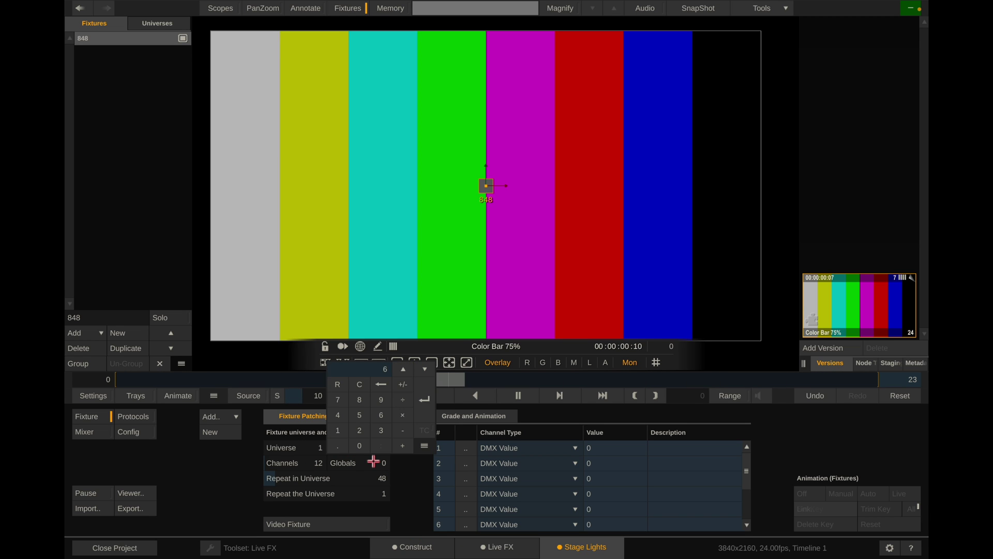
key("Return")
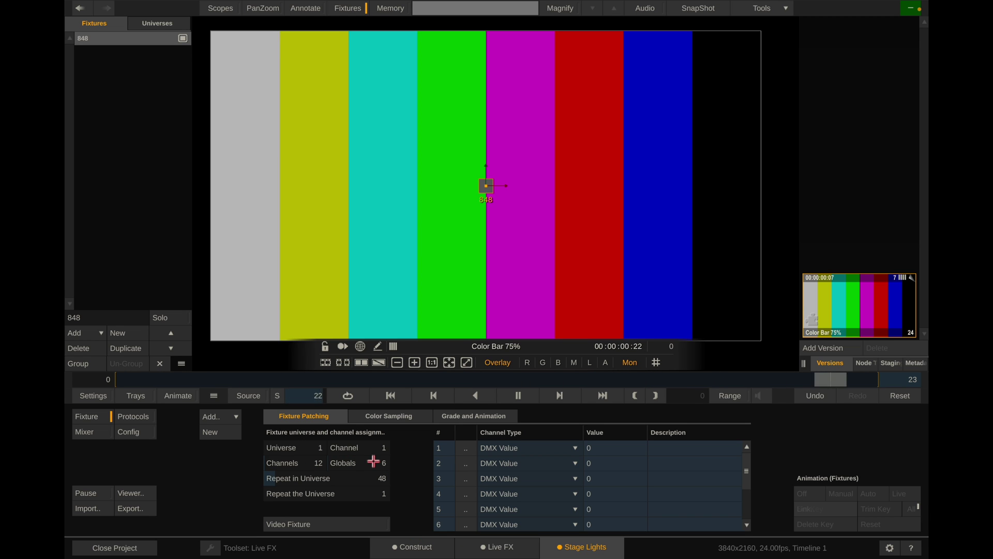
left_click(366, 496)
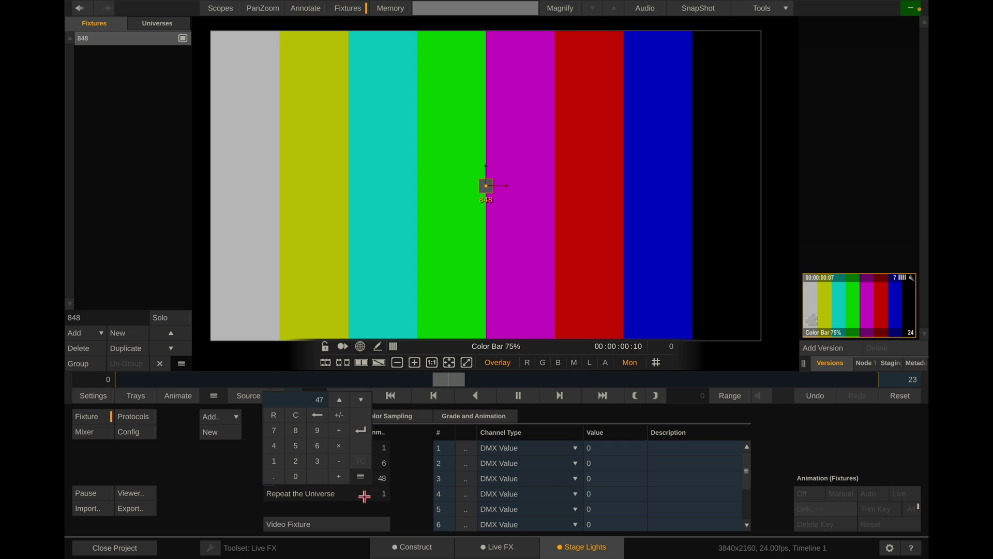
type("47")
key("Return")
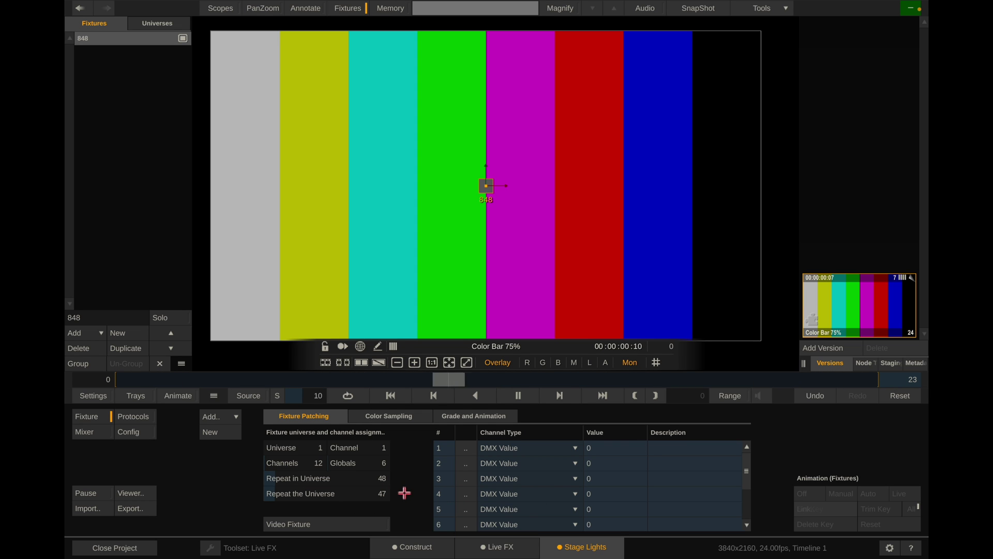
Distribute fixture 848's sample grid across 47 segments and enlarge the sample region over the bars
left_click(384, 415)
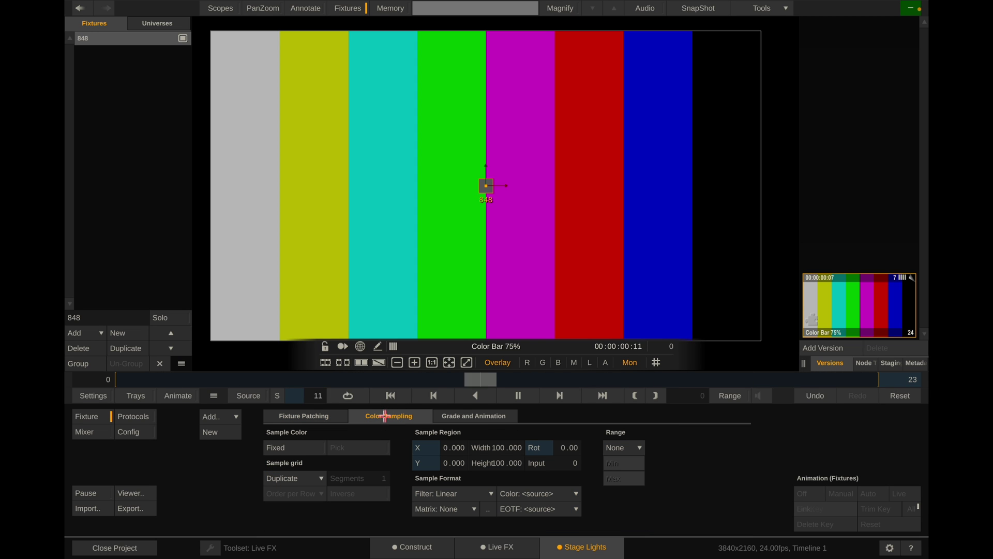
left_click(291, 478)
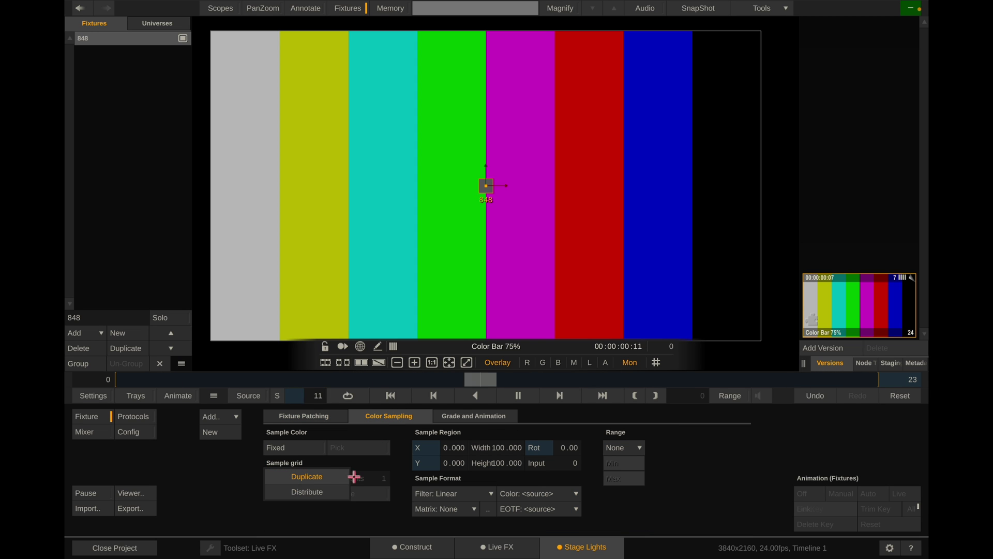
left_click(330, 490)
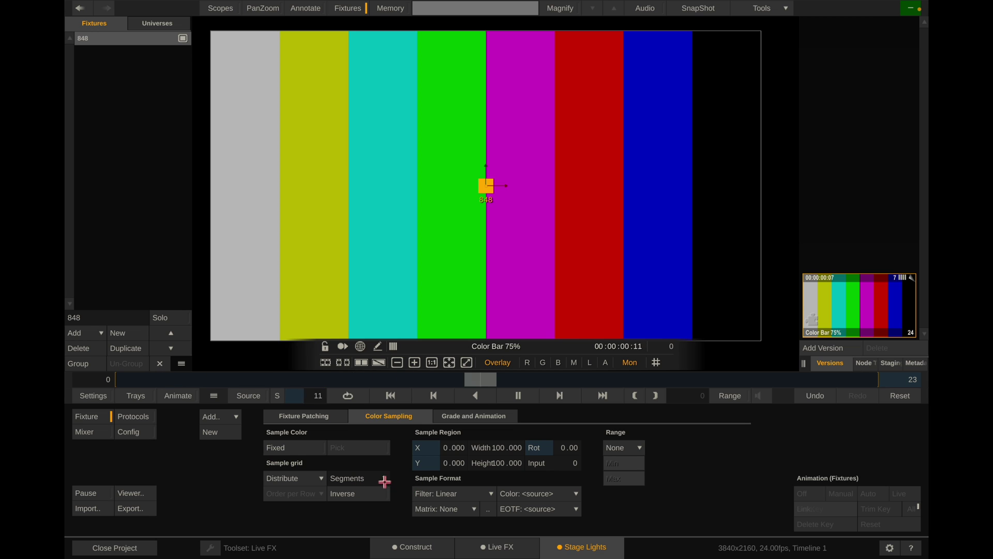
left_click(378, 479)
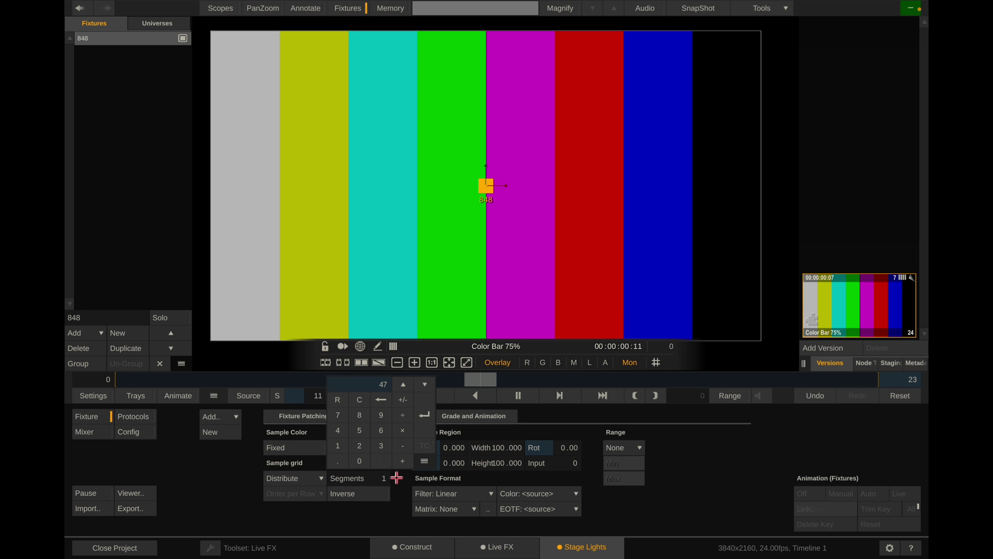
type("47")
key("Return")
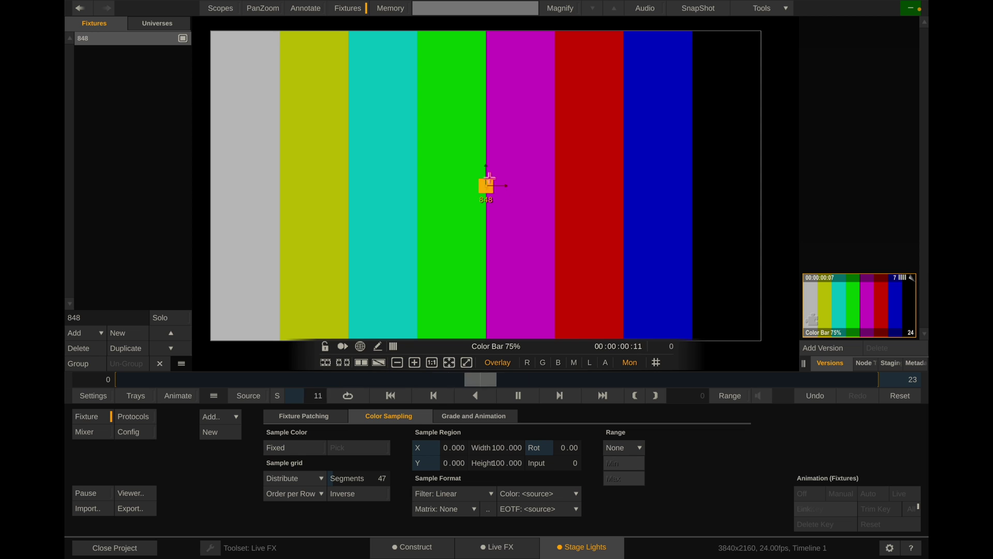
left_click_drag(489, 177, 456, 174)
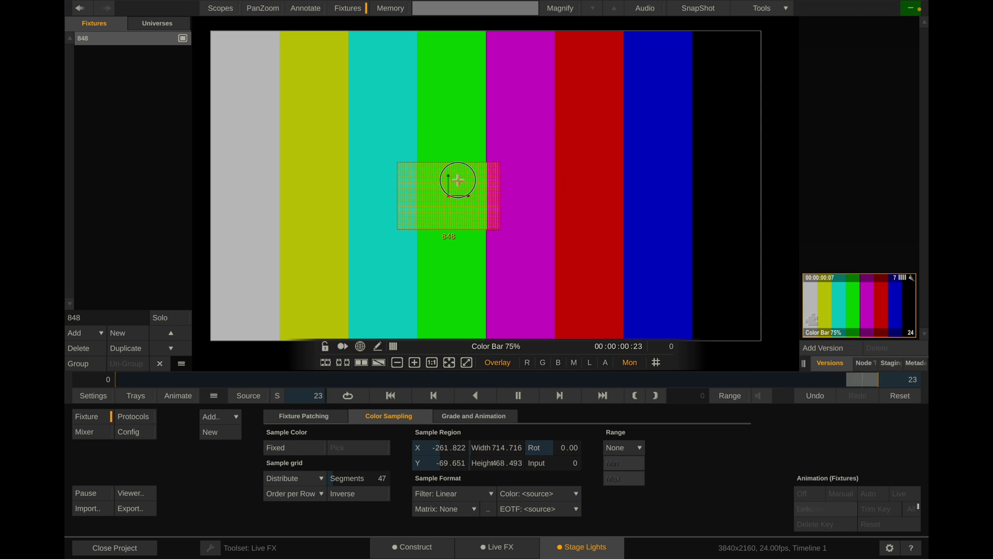
Set channels 1–6 to Sample Red, Fine, Sample Green, Fine, Sample Blue, Fine
left_click(310, 415)
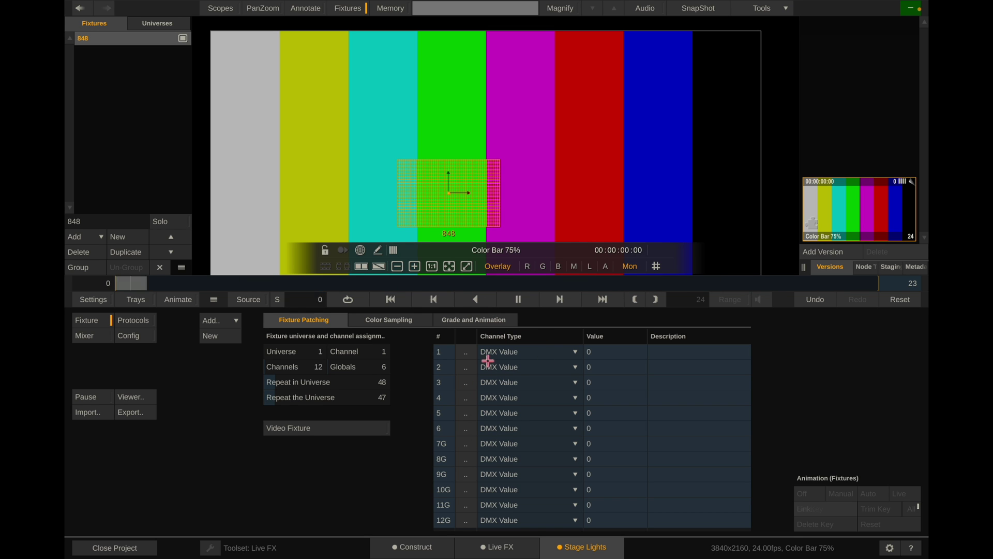
left_click(505, 354)
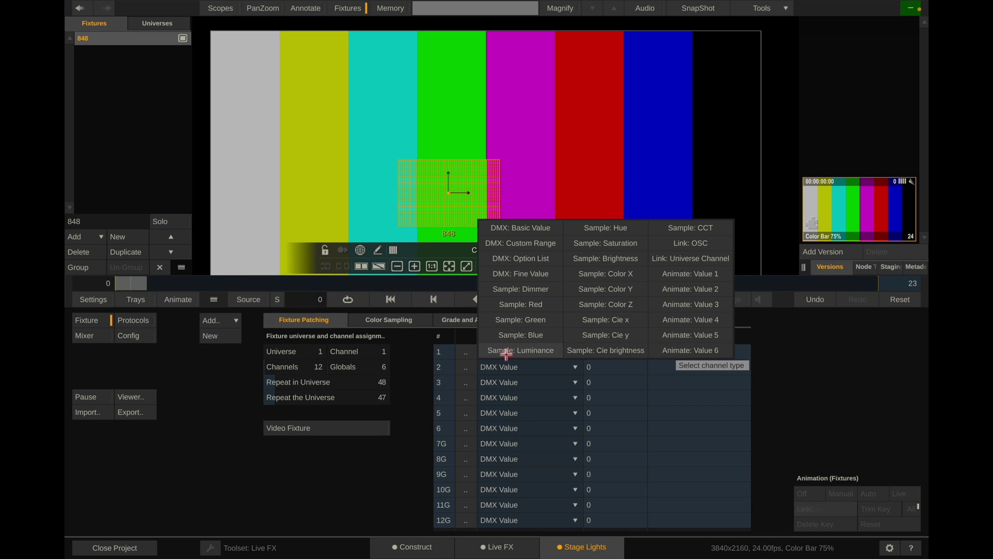
left_click(531, 304)
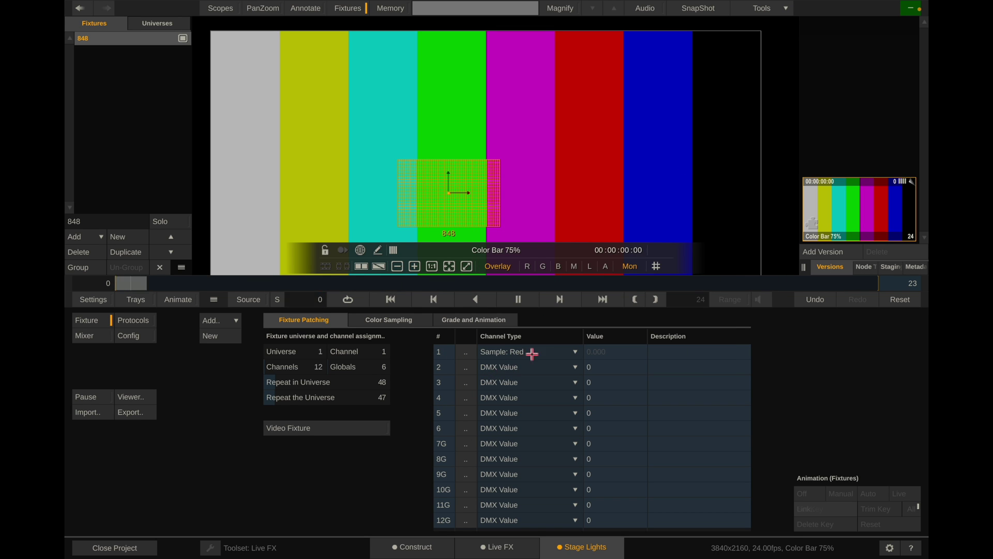
left_click(500, 369)
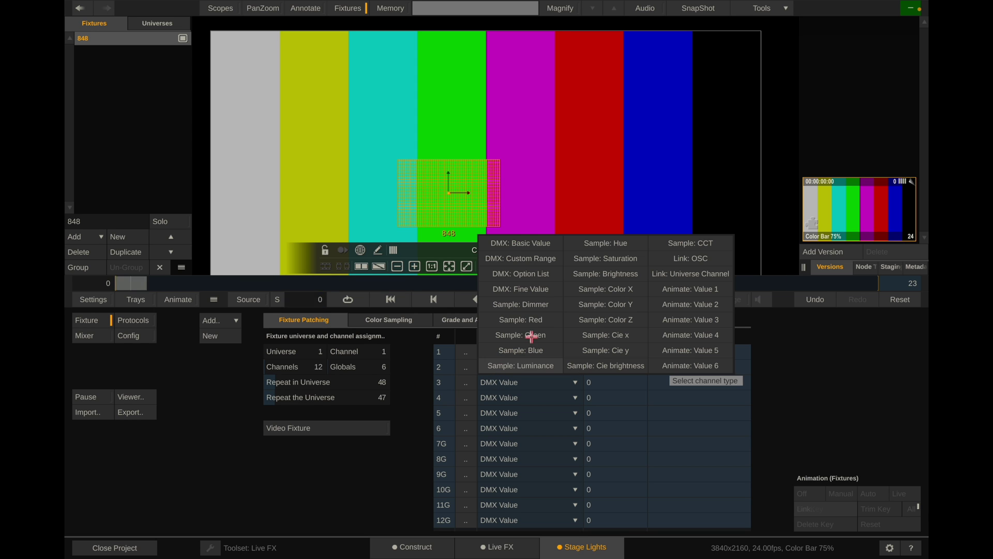
left_click(538, 286)
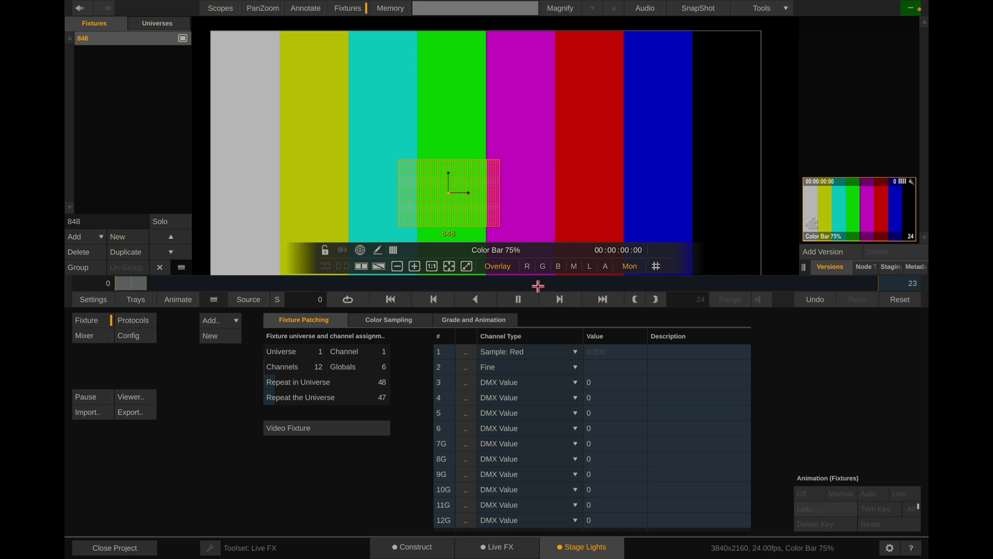
left_click(506, 382)
left_click(514, 352)
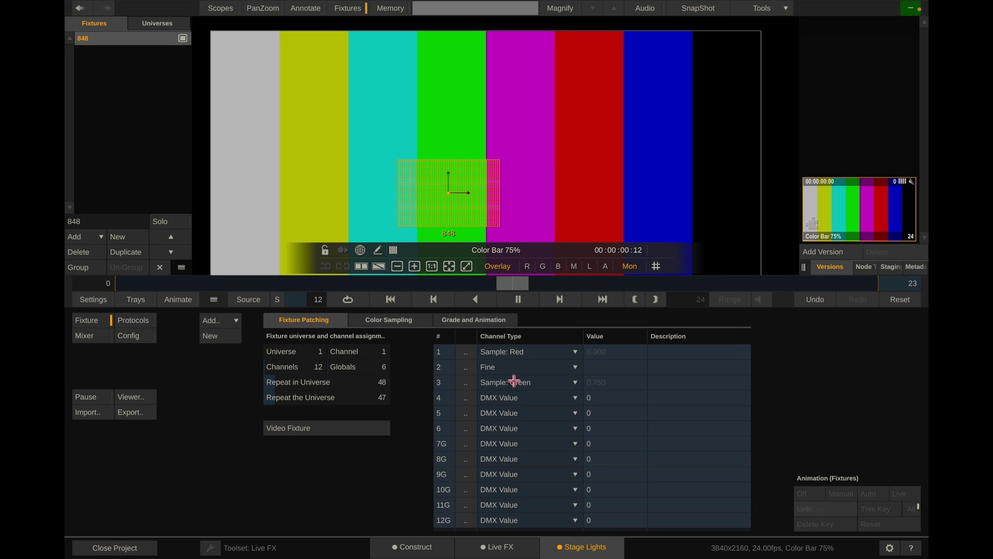
left_click(489, 397)
left_click(531, 322)
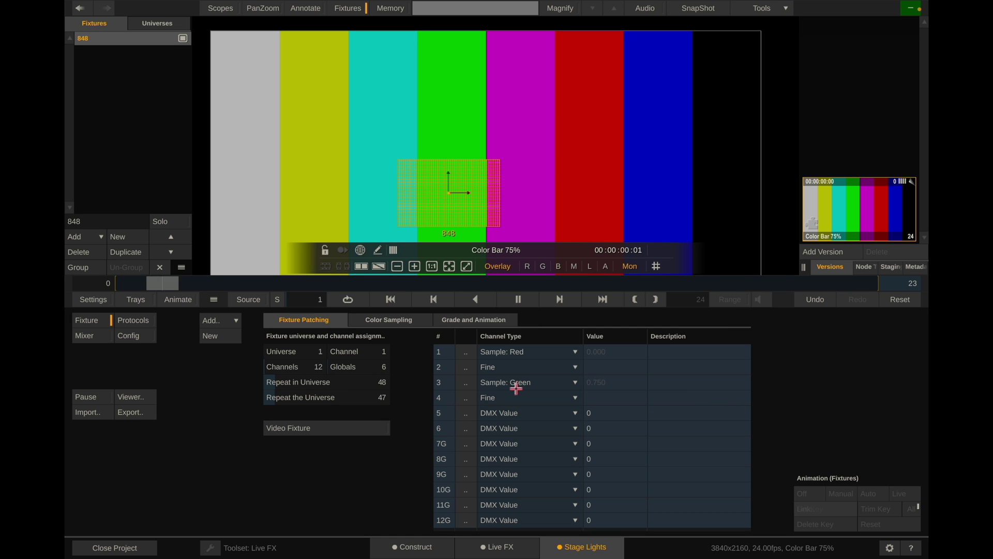
left_click(508, 412)
left_click(520, 394)
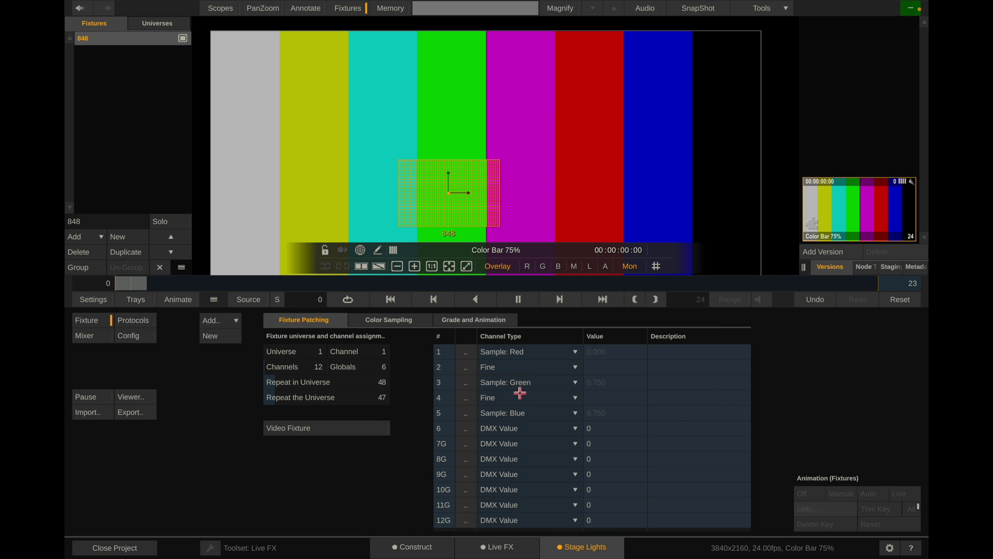
left_click(507, 427)
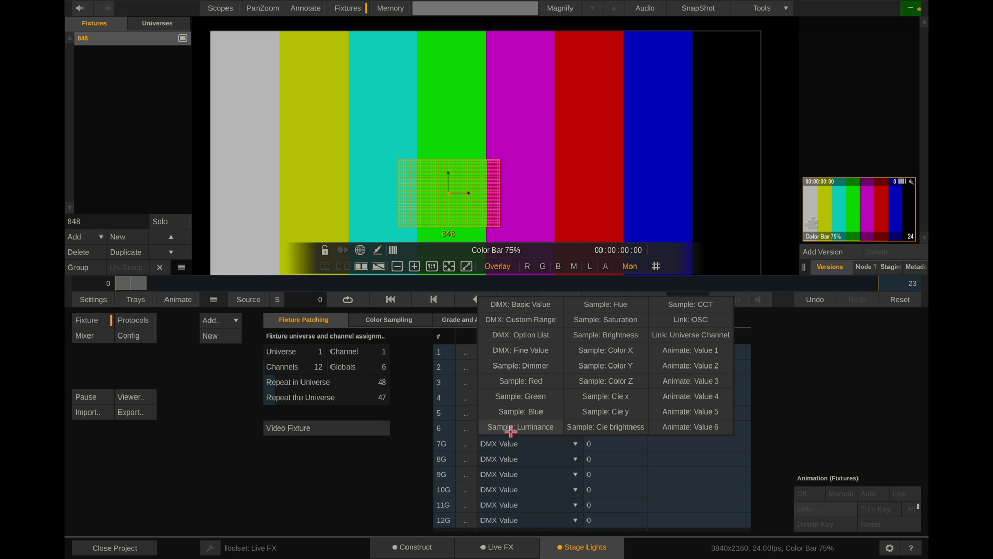
left_click(524, 350)
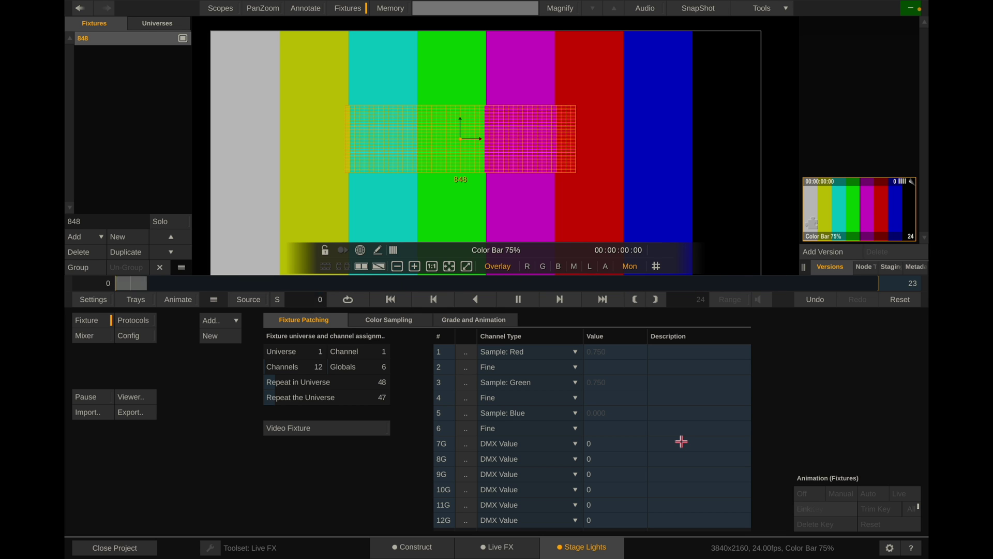
Describe global channel 7G as CCT
left_click(681, 441)
type("CCT")
key("Return")
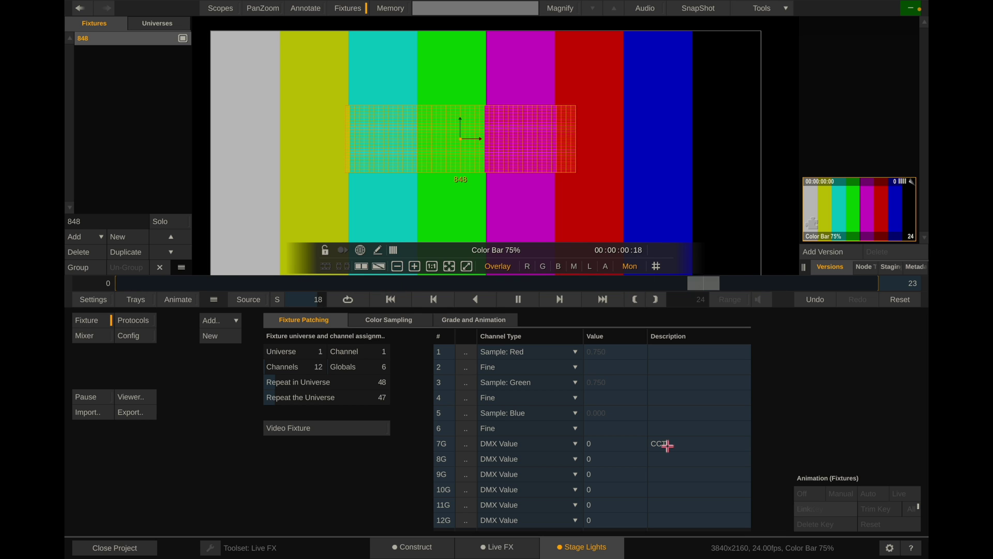
Set global channel 7G's value to 147
left_click(623, 445)
type("14")
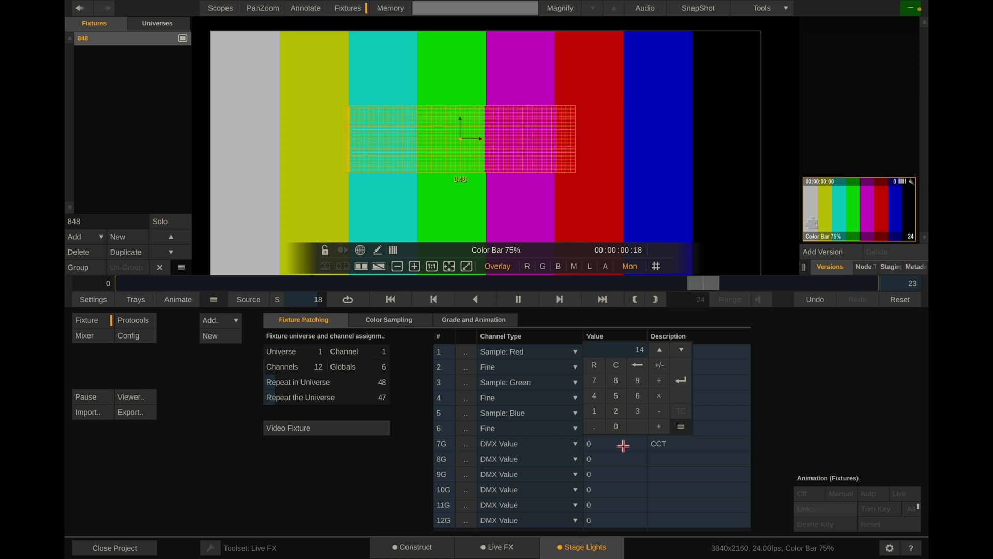
type("7")
key("Return")
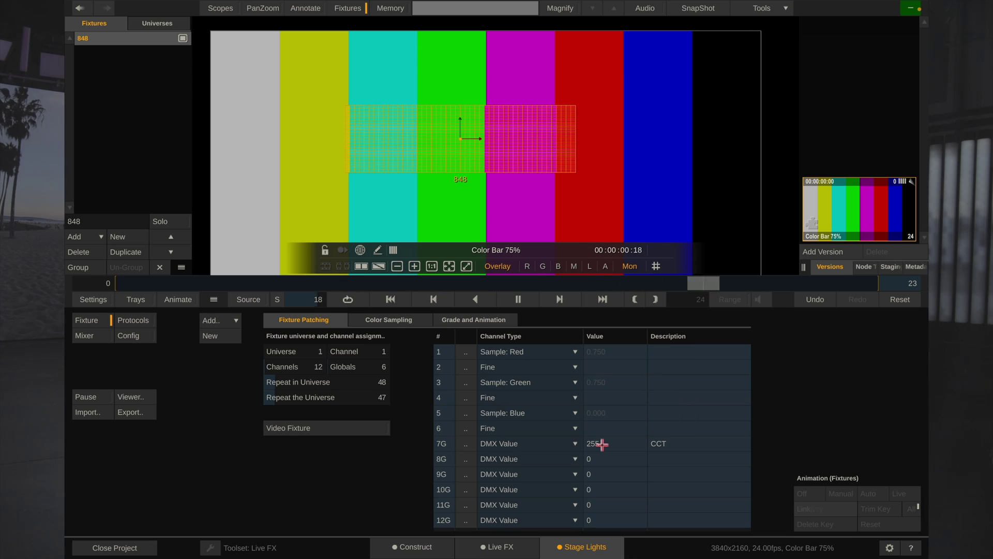
left_click(603, 443)
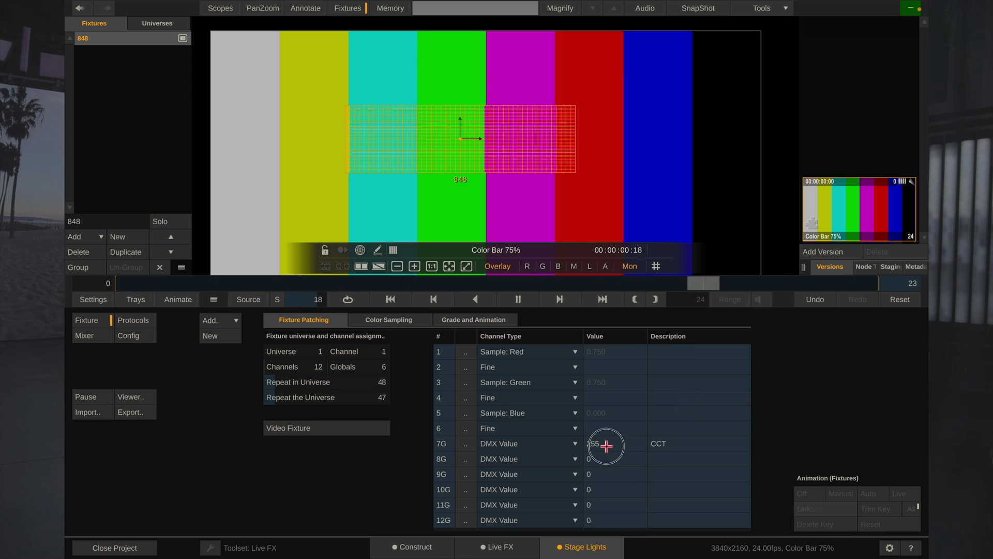
key("Delete")
type("1")
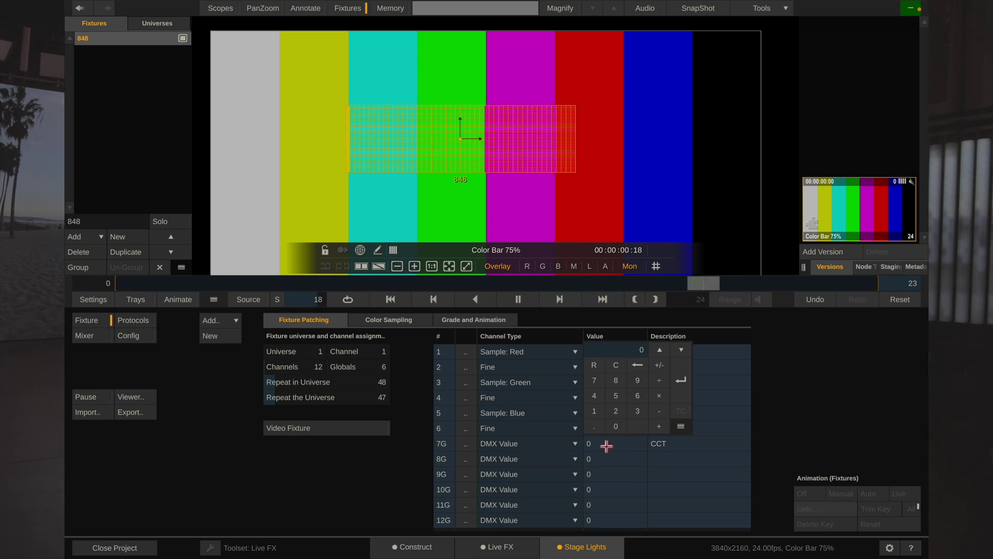
type("47")
key("Return")
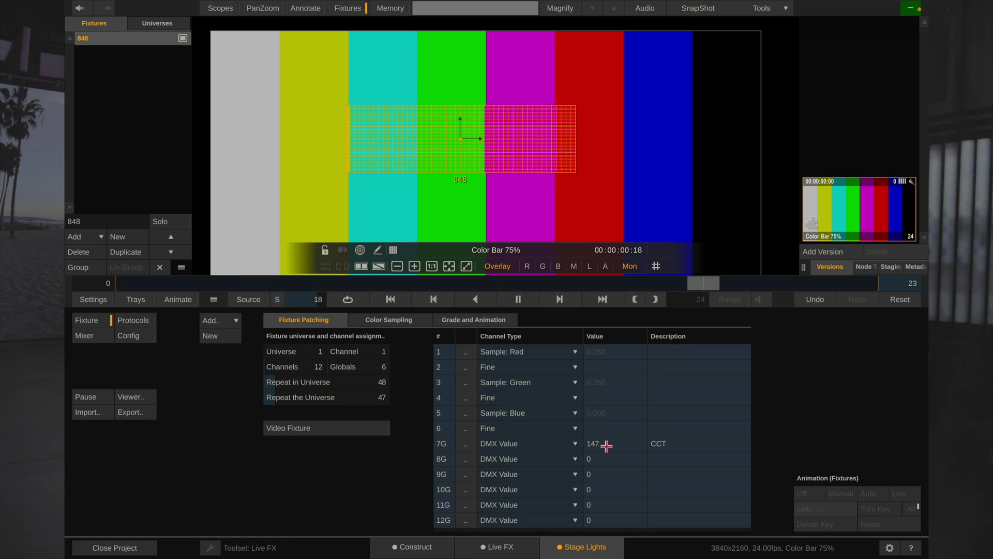
Describe 8G as '+ - Green' and 9G as 'Spectrum', and set 9G's value to 255
left_click(694, 458)
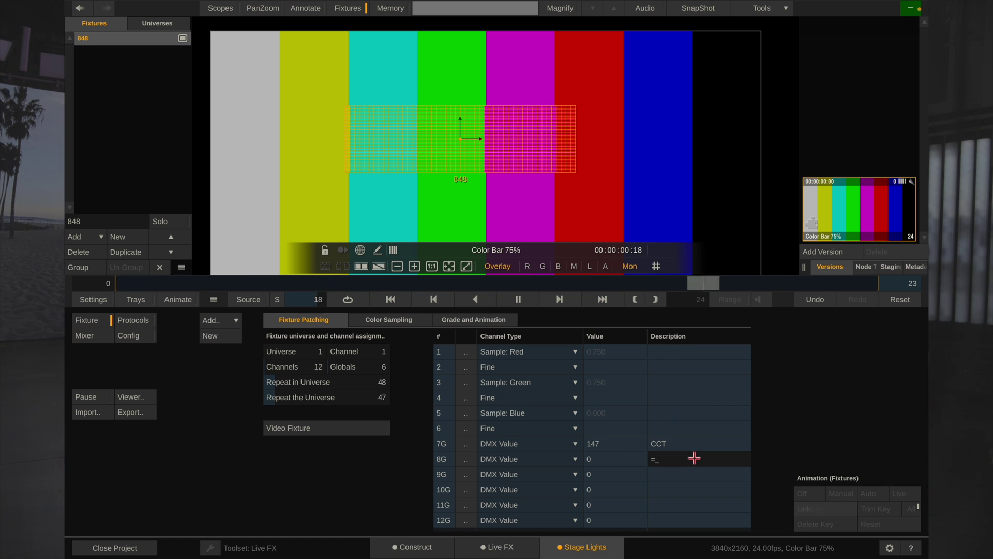
type("+ - Green")
key("Return")
left_click(692, 474)
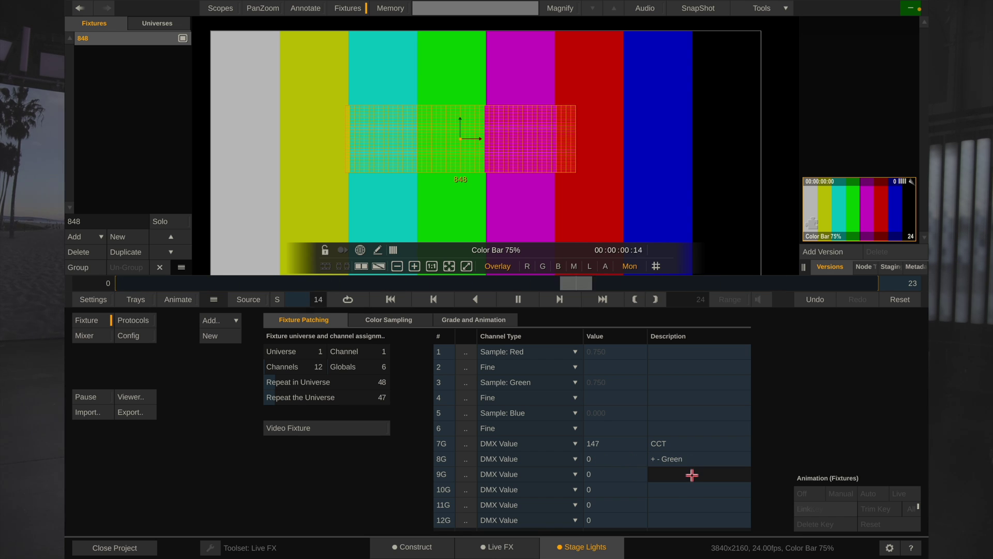
type("Spectrum")
key("Return")
left_click(609, 471)
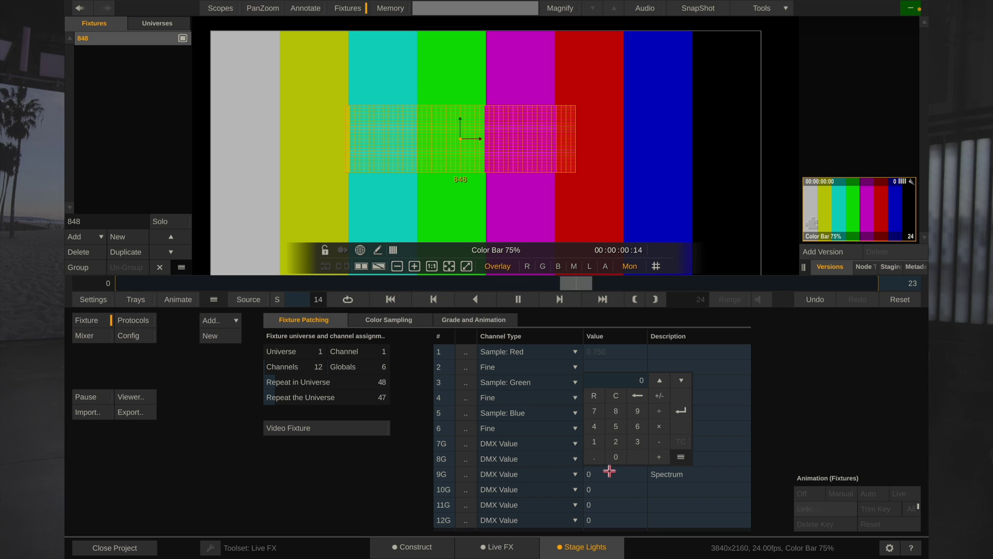
type("255")
key("Return")
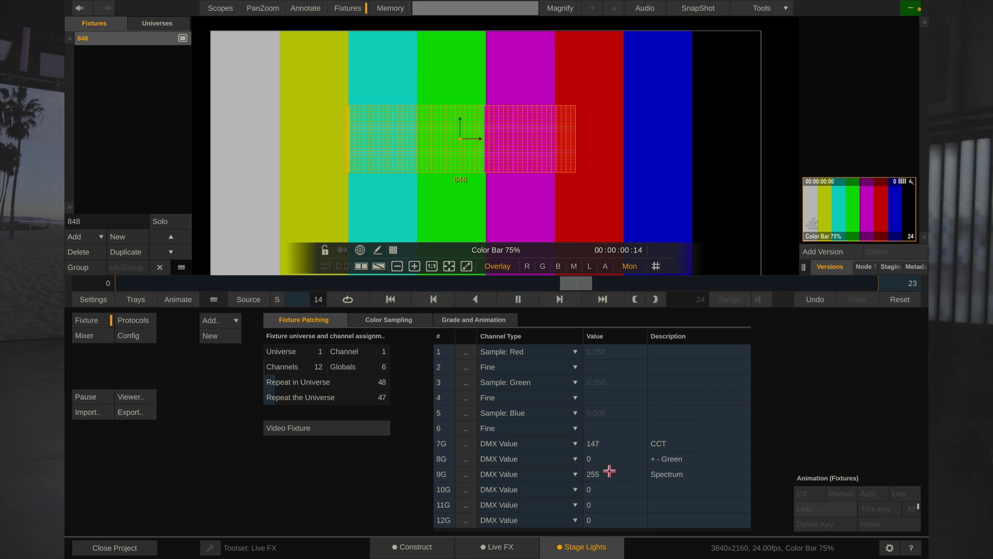
Describe channels 10G, 11G and 12G as Color Space, Output and Reserved
left_click(660, 487)
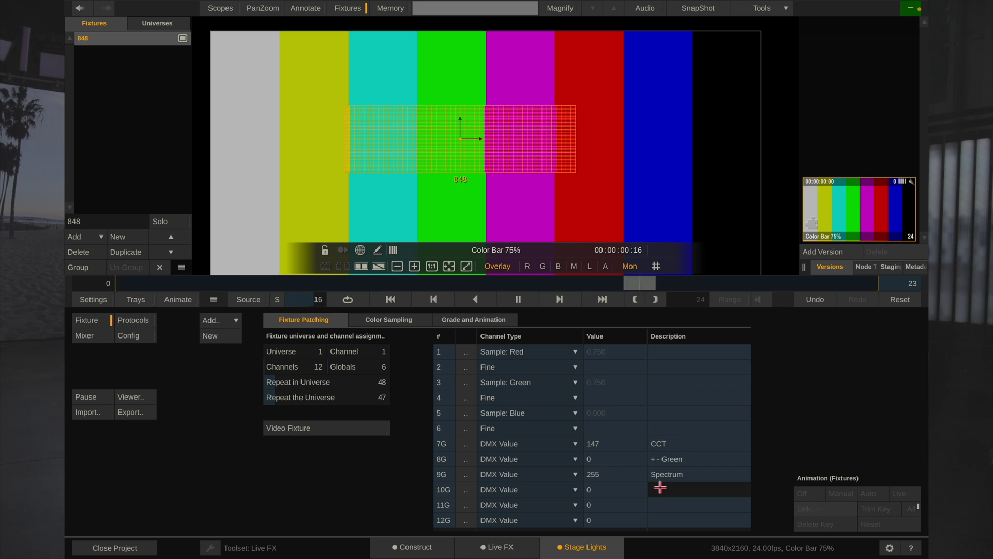
type("Color Space")
key("Return")
left_click(683, 505)
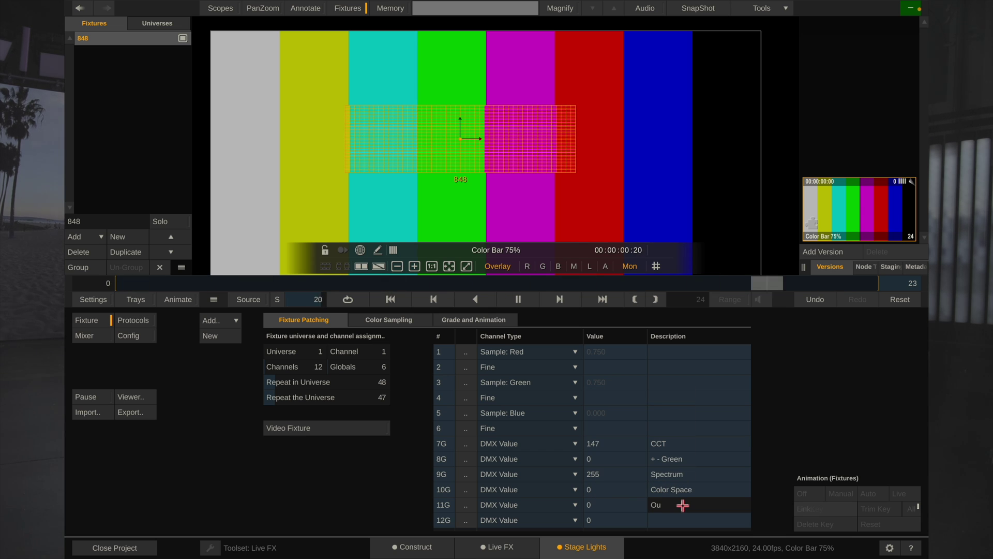
key("Return")
left_click(667, 523)
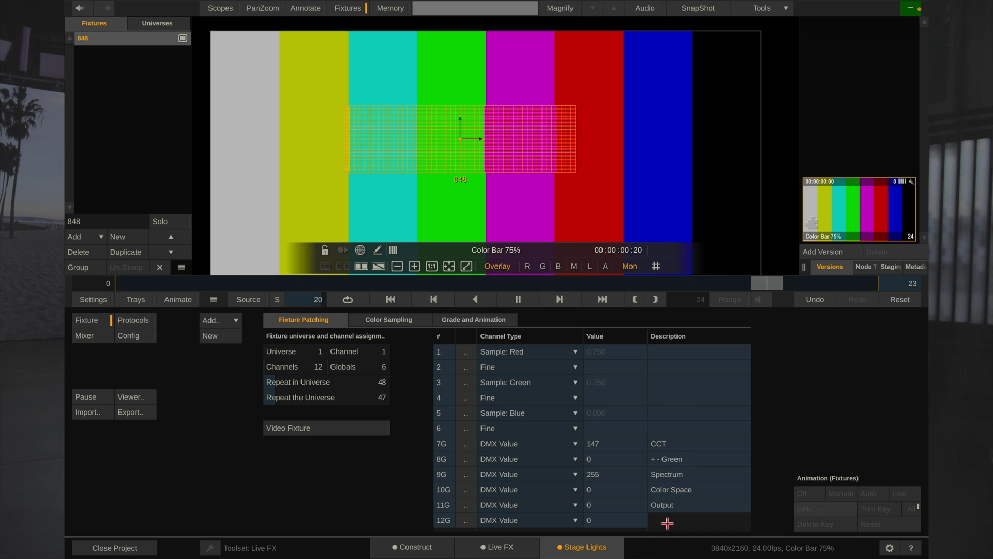
type("Reset")
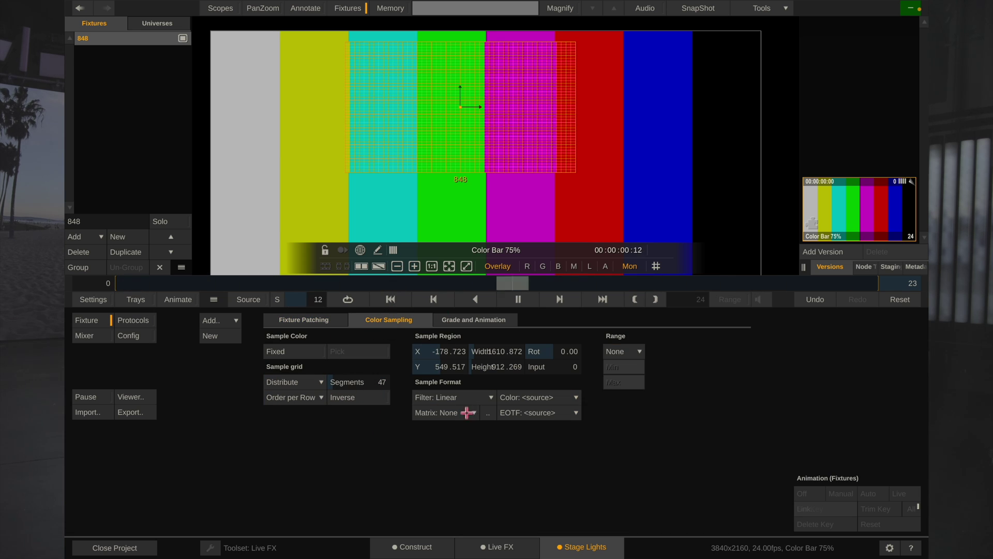
Rotate the sample grid slightly, then pull fixture 848's Mixer fader down to 0.460
left_click_drag(573, 352, 703, 360)
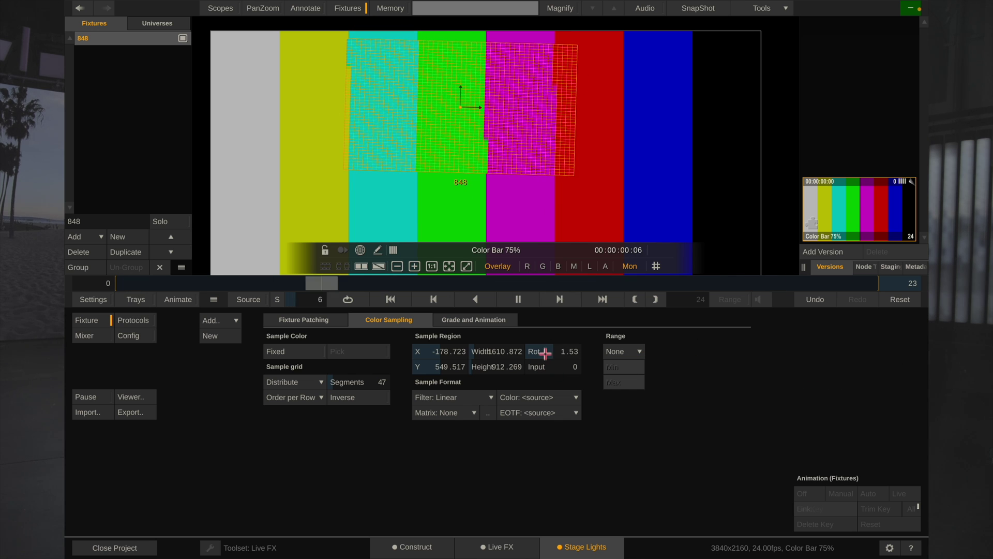
left_click(98, 335)
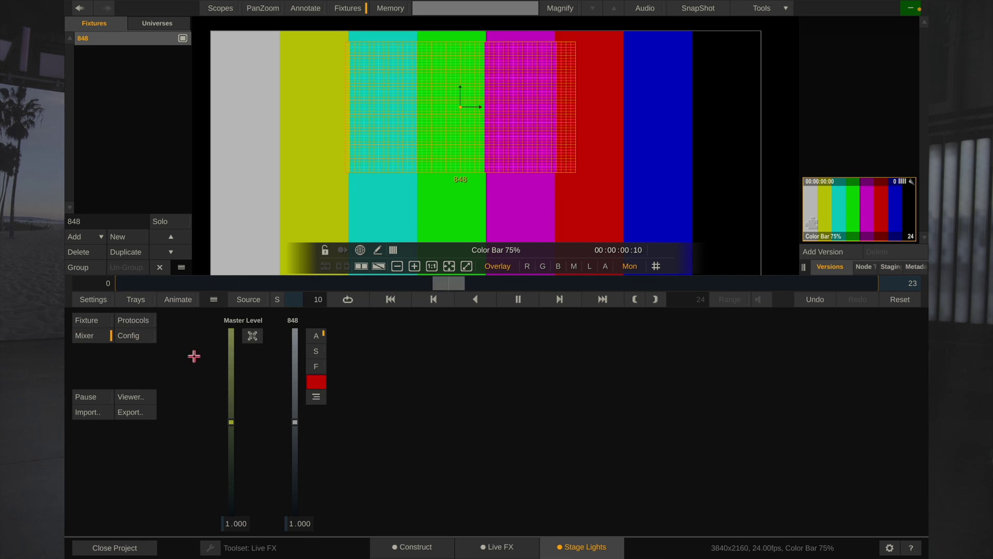
left_click_drag(296, 431, 295, 471)
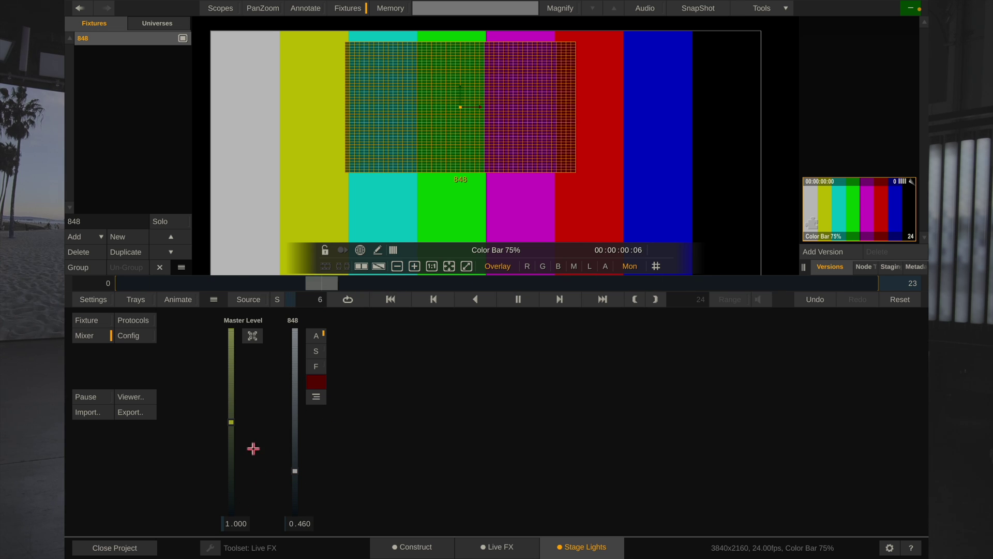
Confirm fixture 848's Master in Grade and Animation also reads 0.460, then return to Color Sampling
left_click(96, 322)
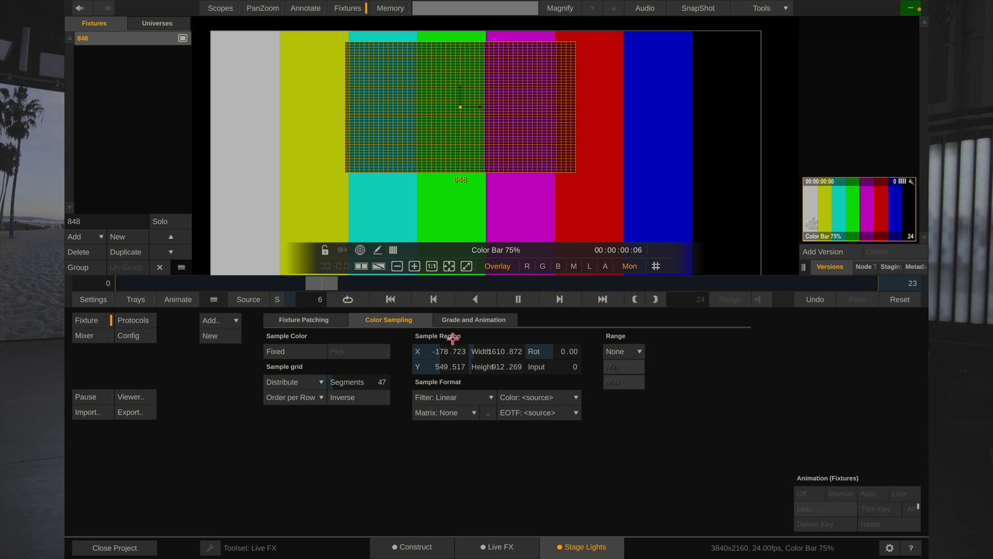
left_click(469, 319)
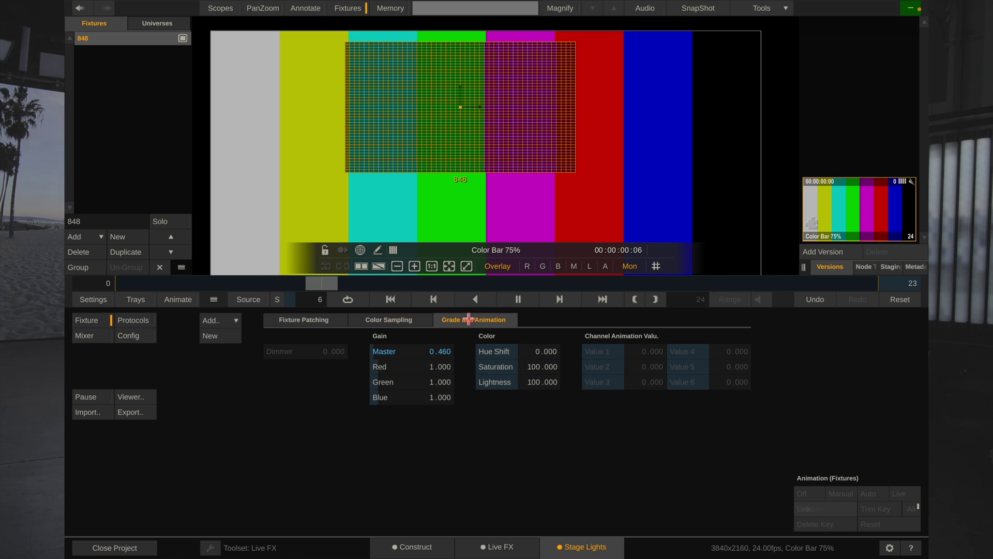
left_click(383, 318)
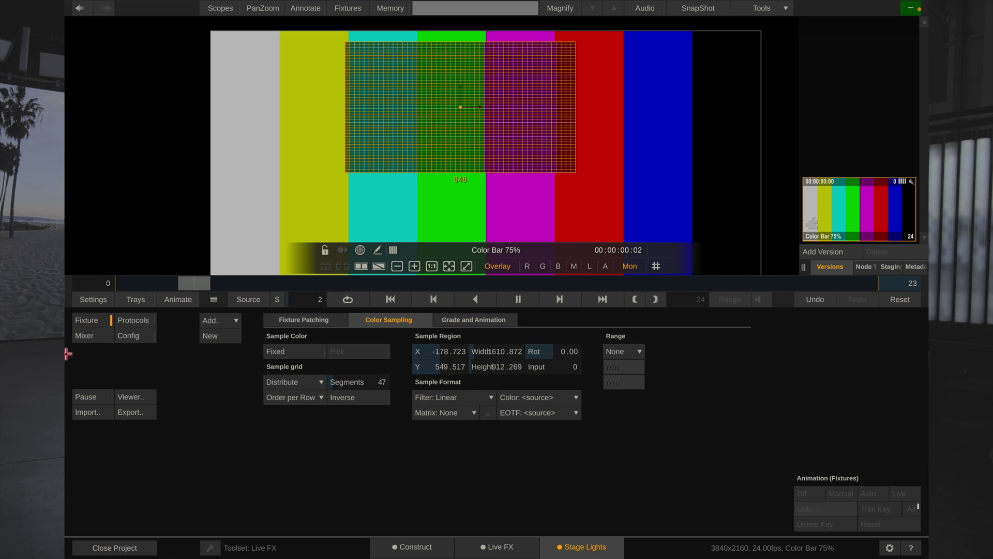
Switch fixture 848 to Fixed colour and pick magenta (0.7495, 0, 0.7495) from the bars
left_click(296, 351)
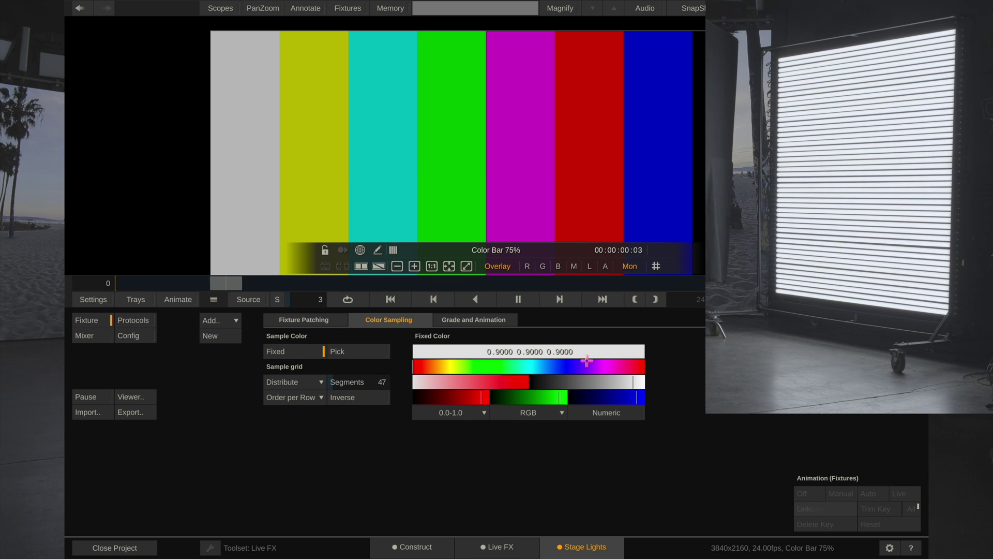
left_click_drag(607, 381, 534, 380)
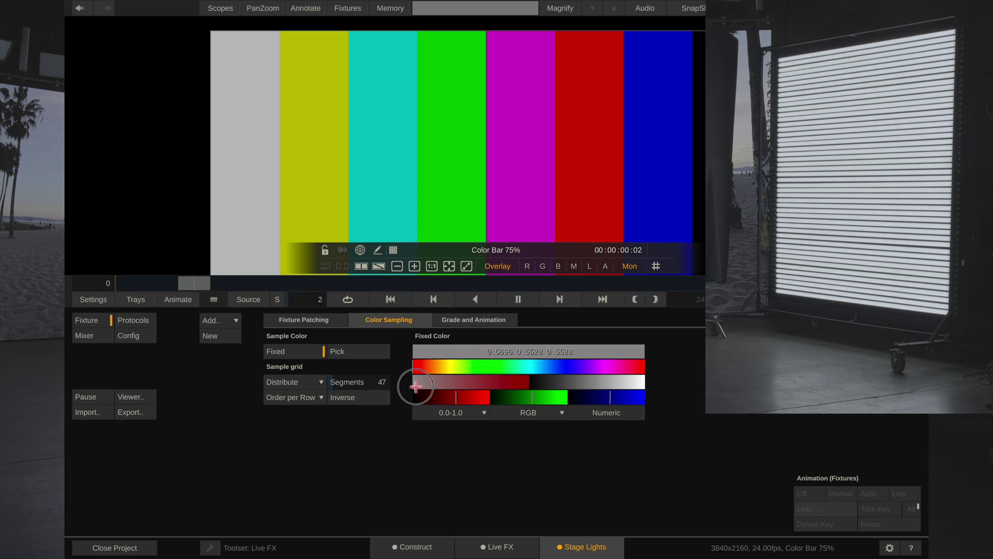
left_click_drag(416, 386, 487, 381)
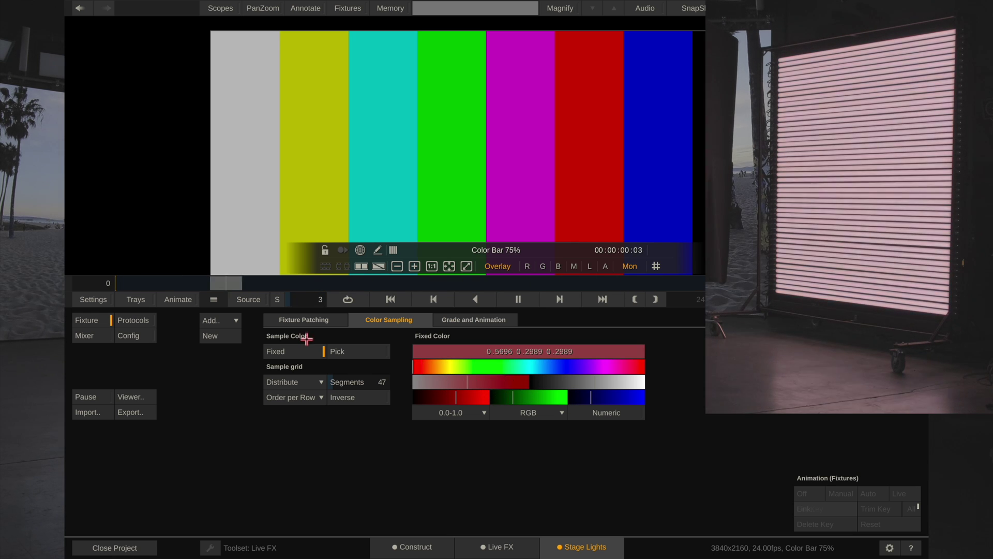
left_click(290, 351)
left_click(303, 355)
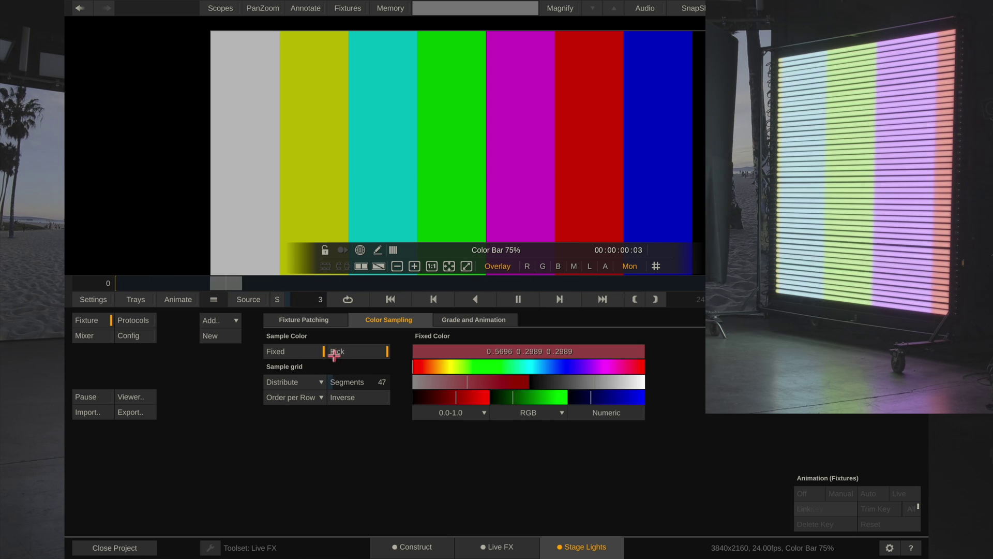
left_click(515, 179)
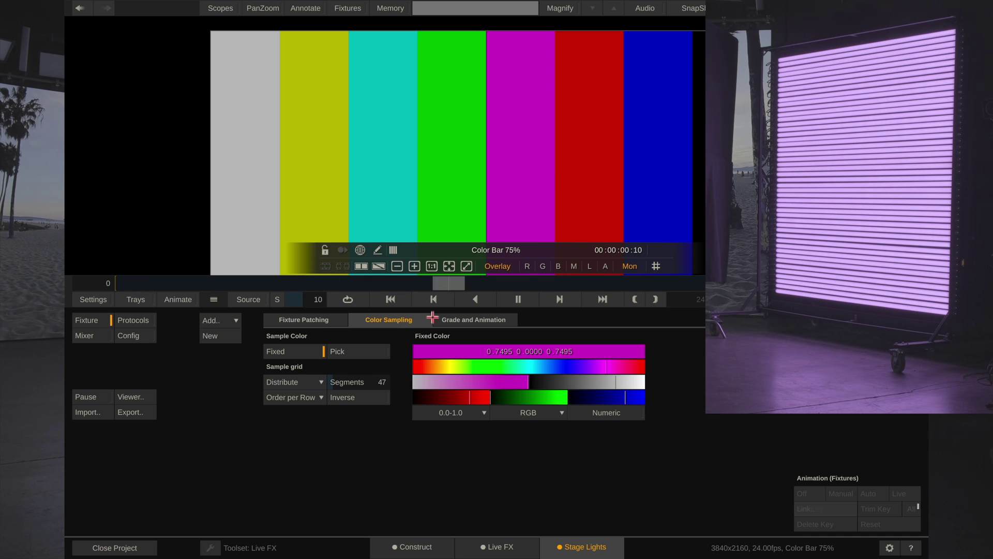
Switch fixture 848 back to Pick sampling, with master gain settling at 0.486
left_click(459, 320)
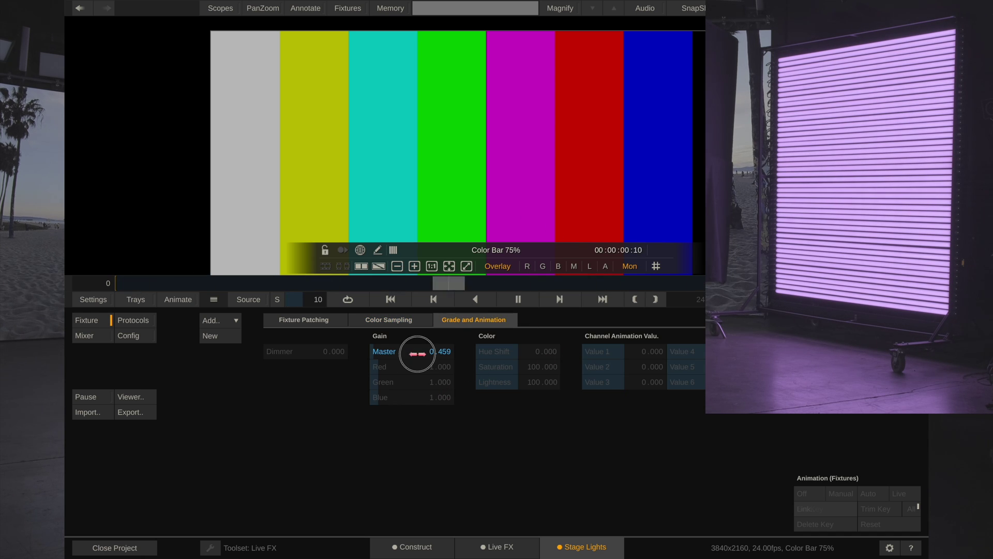
left_click_drag(418, 354, 434, 354)
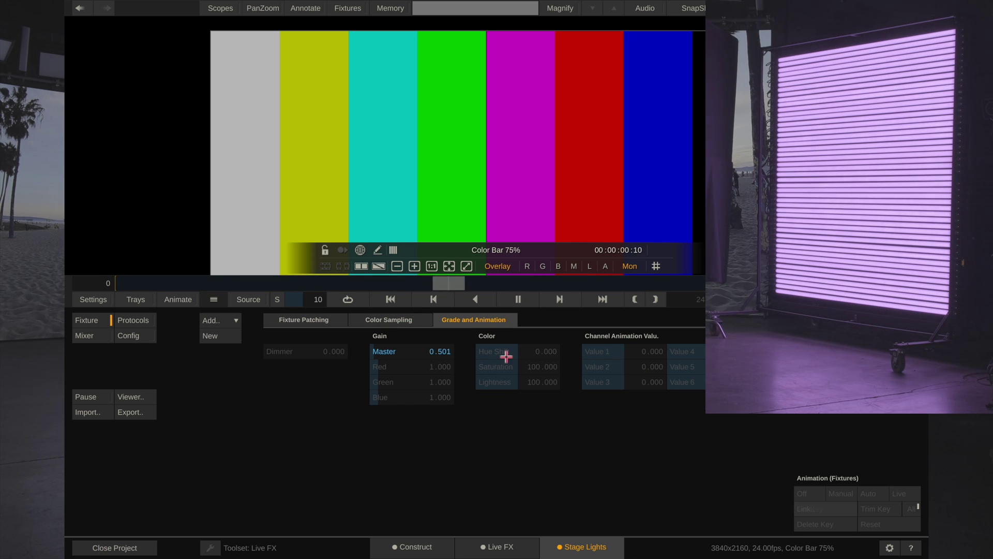
left_click(389, 320)
left_click(321, 350)
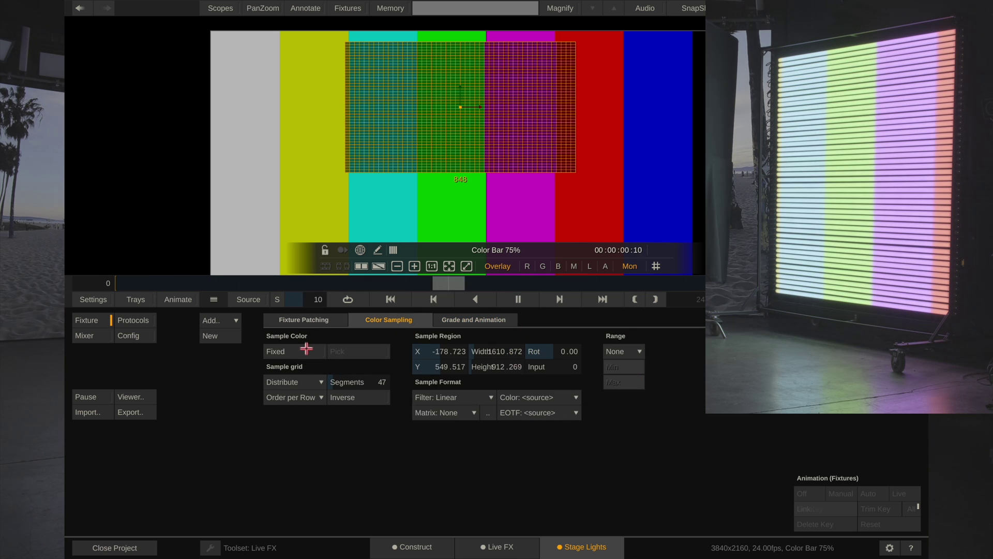
left_click(474, 320)
left_click_drag(419, 356, 416, 356)
Try Hue Shift, Saturation and Lightness, then reset each to its default
left_click_drag(479, 352, 587, 366)
mouse_move(494, 382)
left_mouse_down()
mouse_move(471, 381)
mouse_move(507, 388)
mouse_move(465, 381)
mouse_move(510, 386)
left_mouse_up()
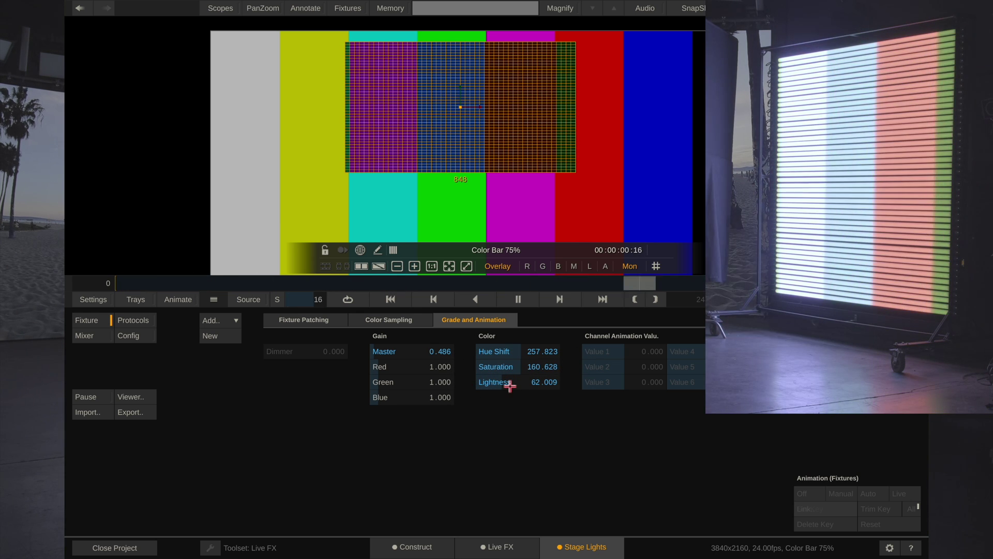
double_click(505, 382)
double_click(512, 367)
double_click(513, 353)
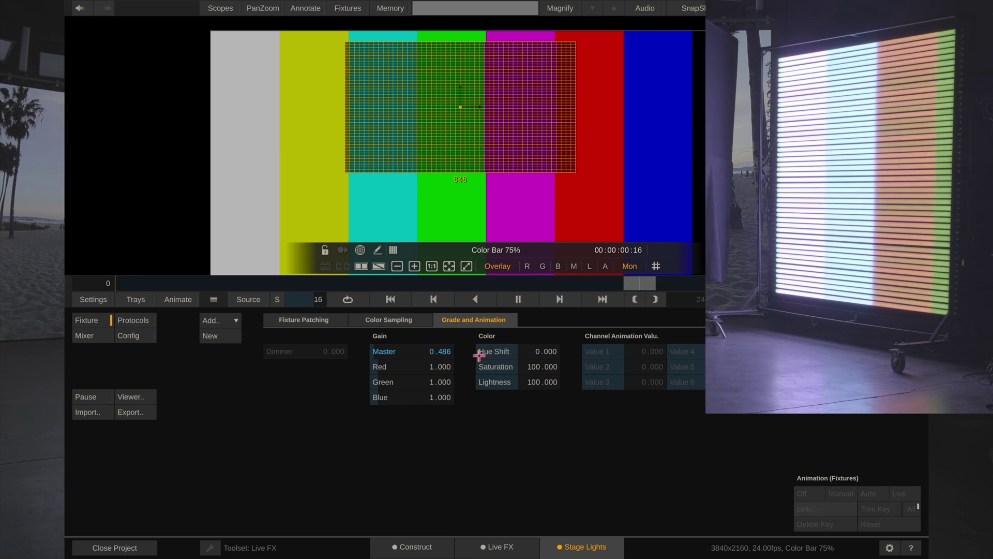
left_click(323, 319)
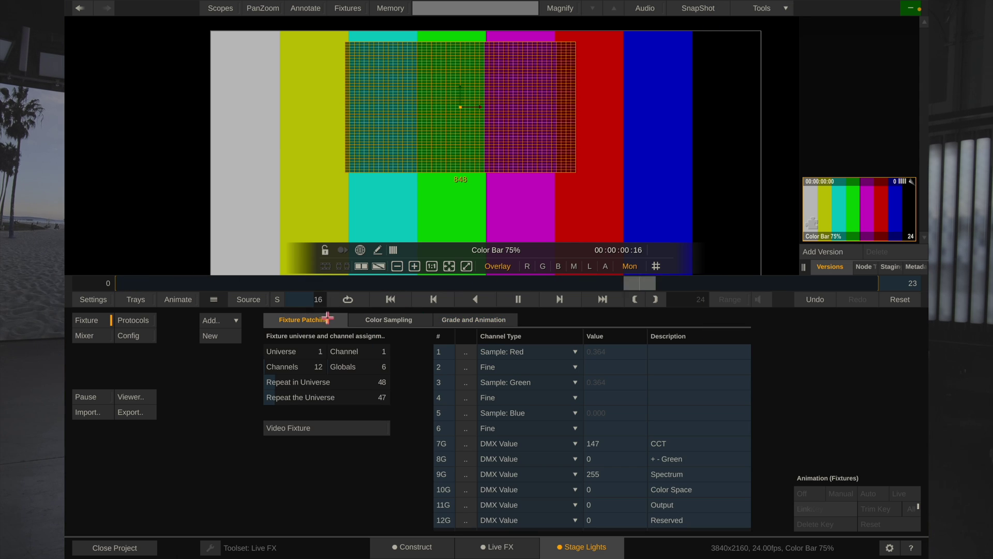
left_click(92, 334)
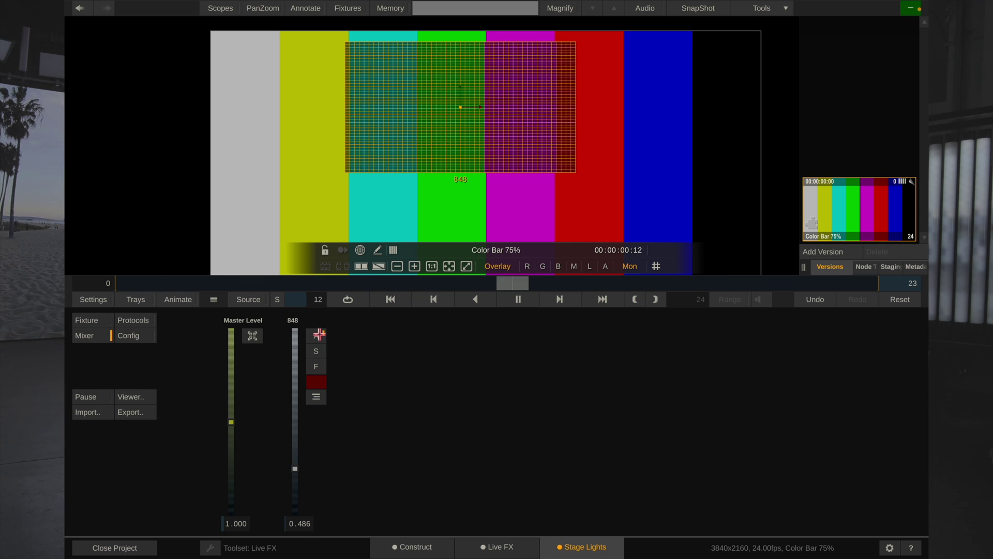
Toggle fixture 848's mixer buttons and shift its fixed colour toward a bluer purple
left_click(317, 335)
left_click(316, 335)
left_click(318, 352)
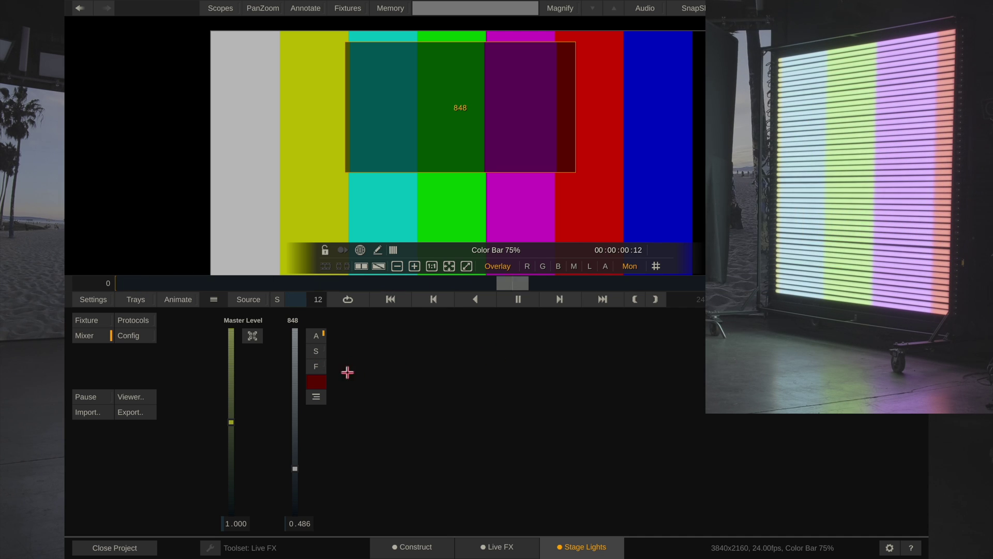
left_click(320, 368)
left_click(321, 383)
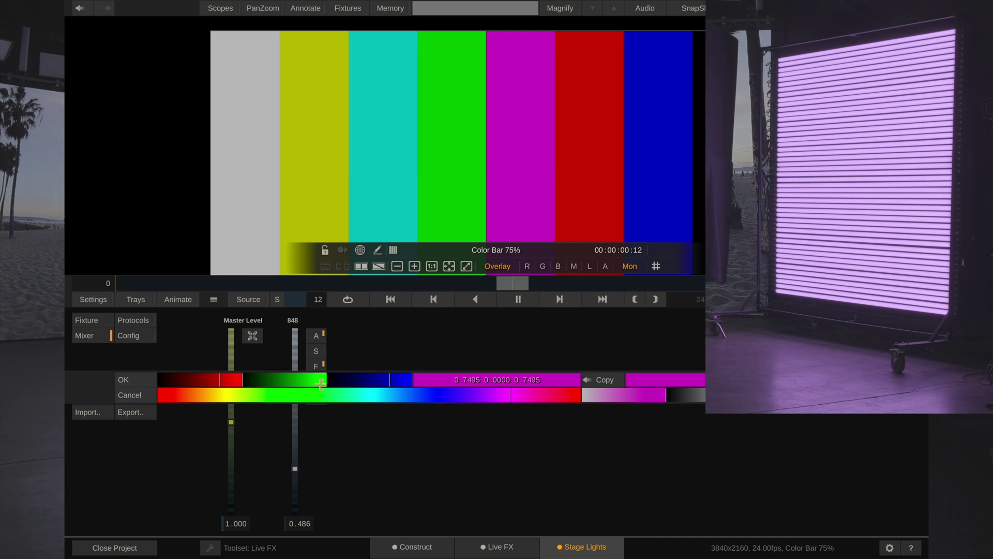
mouse_move(490, 390)
left_mouse_down()
mouse_move(470, 393)
mouse_move(493, 395)
left_mouse_up()
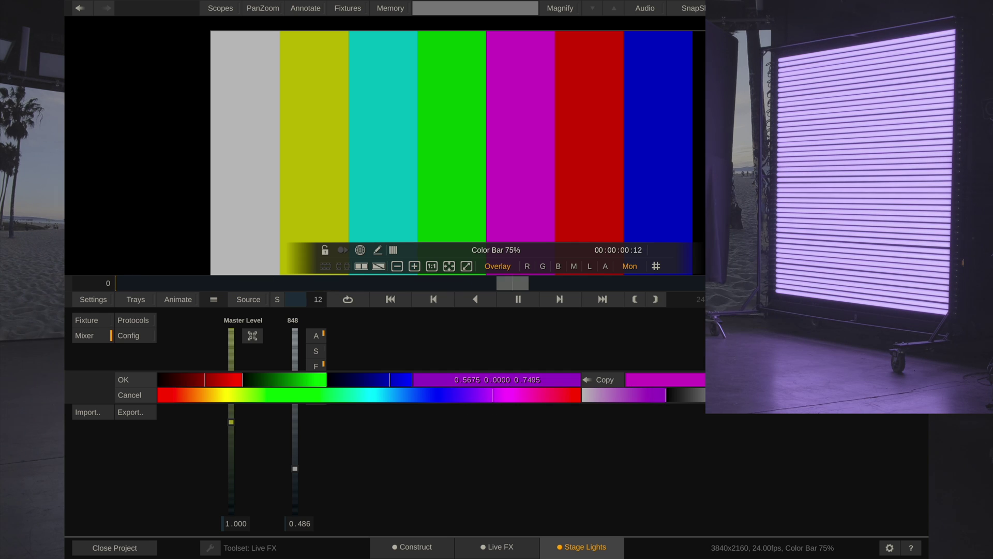
left_click(464, 376)
Return fixture 848 to sampling the bars and raise its master gain in Gain/HSL
left_click(317, 367)
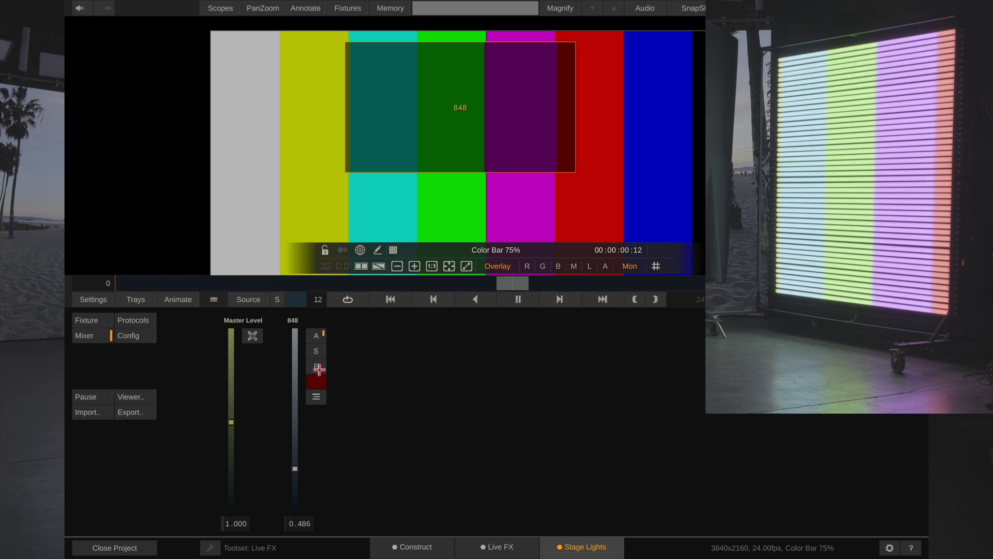
left_click(314, 384)
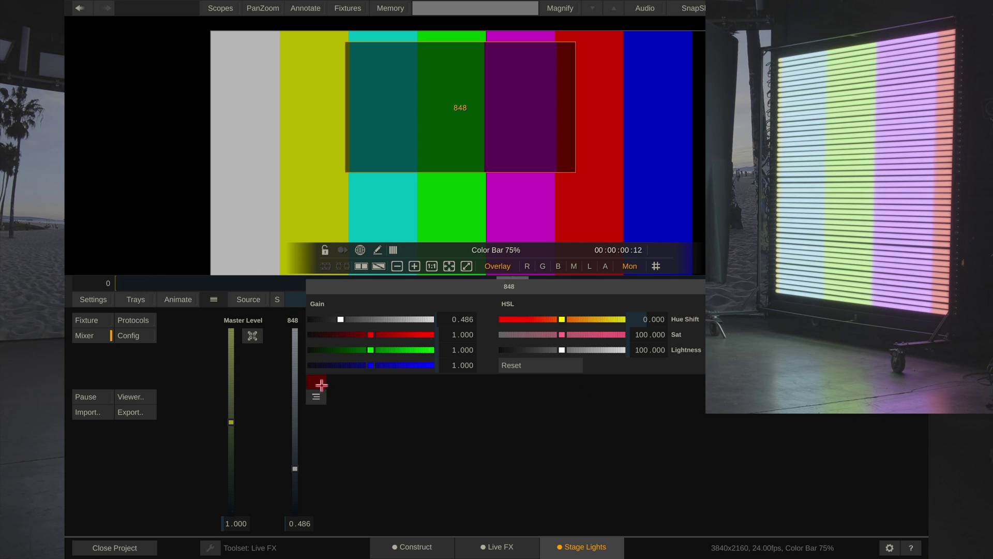
left_click_drag(358, 320, 337, 335)
Raise fixture 848's CCT global channel from 147 to 181
left_click(316, 396)
left_click(316, 396)
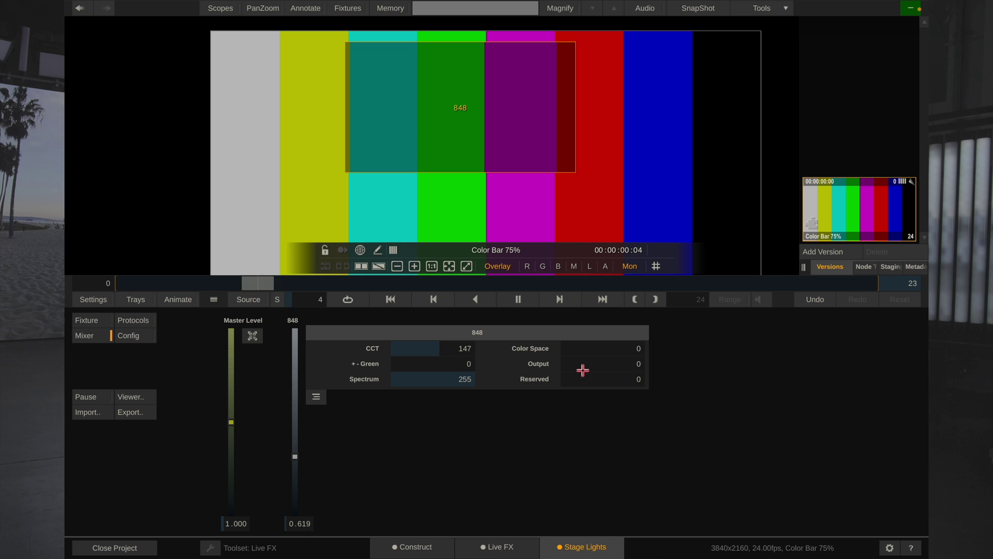
mouse_move(434, 349)
left_mouse_down()
mouse_move(424, 350)
mouse_move(452, 347)
mouse_move(434, 349)
left_mouse_up()
left_click(437, 351)
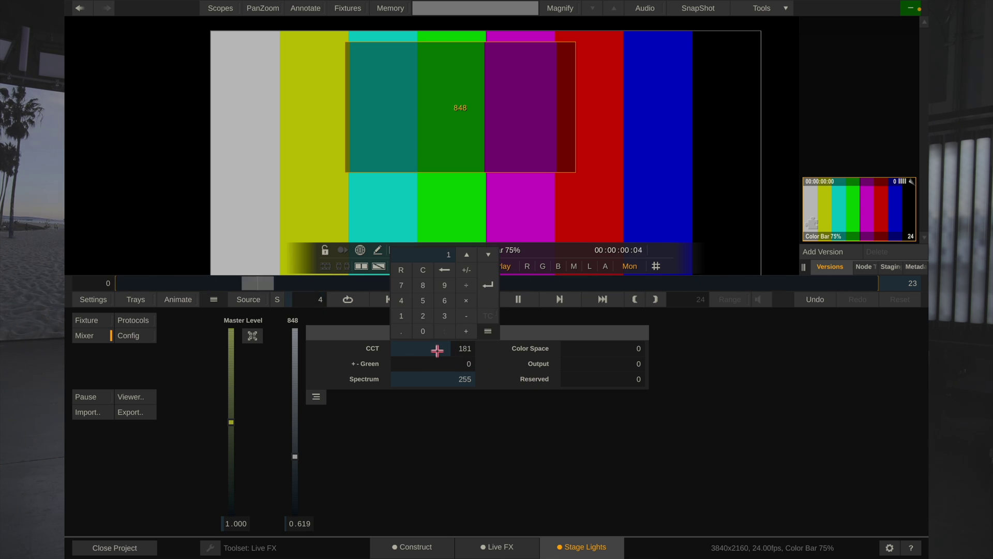